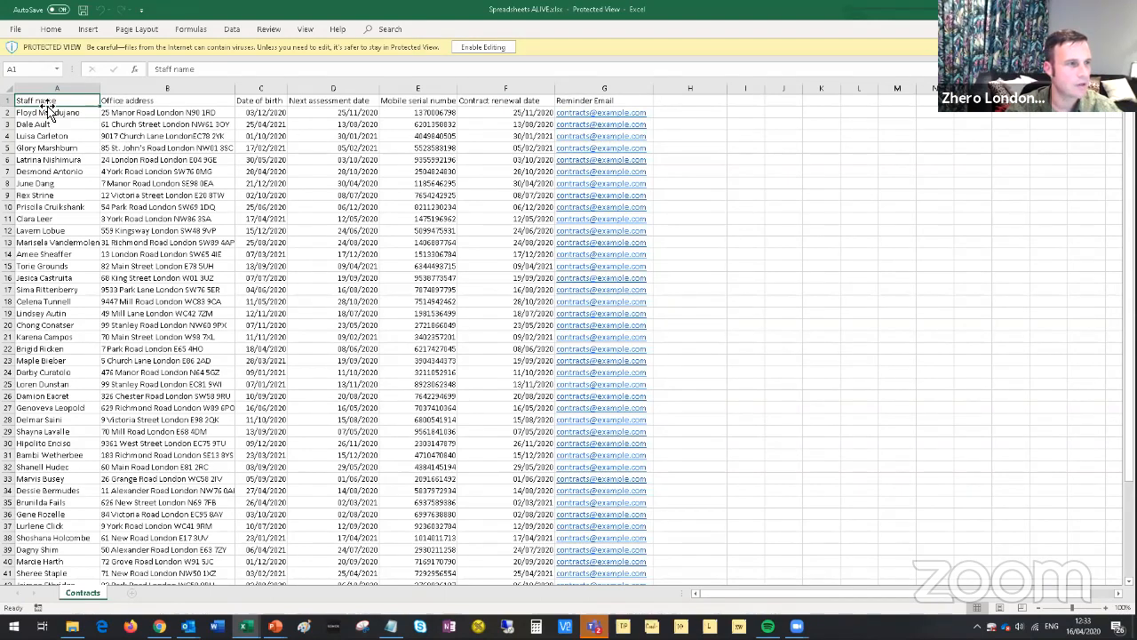
Review the Office address, Date of birth, Next assessment date, Mobile serial number and Contract renewal date columns, down to row 51.
click(135, 103)
click(249, 104)
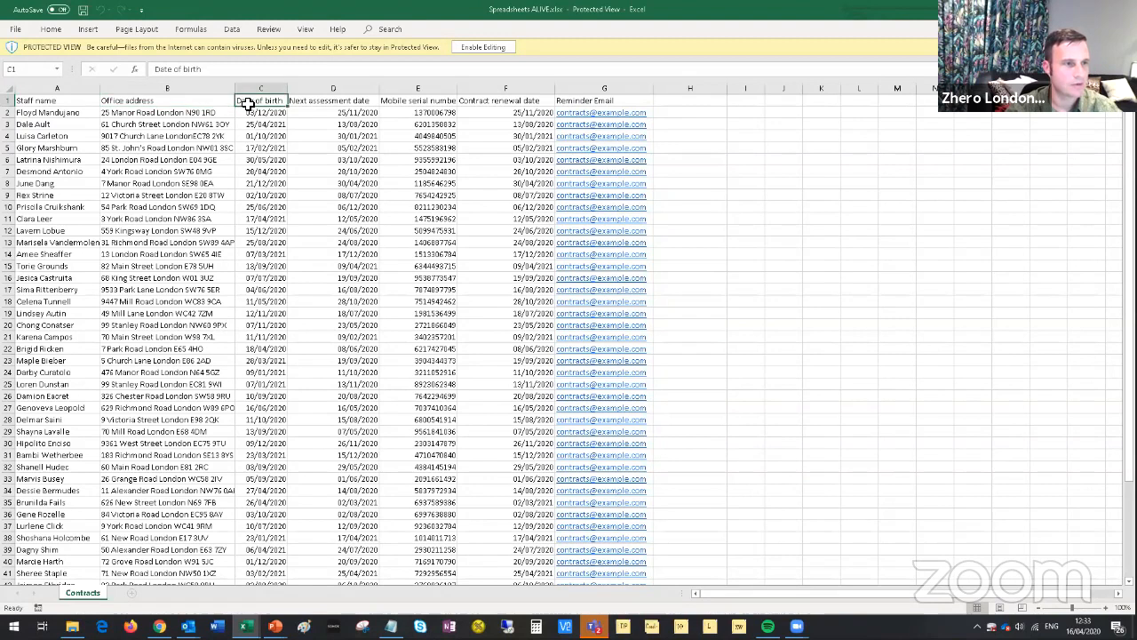
click(320, 102)
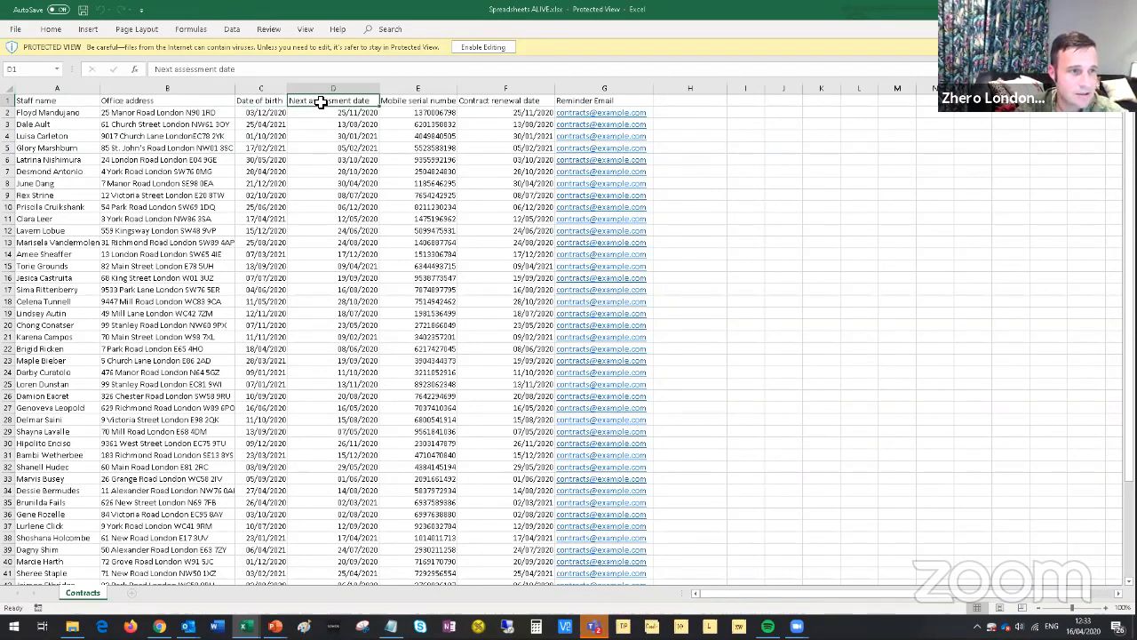
click(417, 101)
click(491, 102)
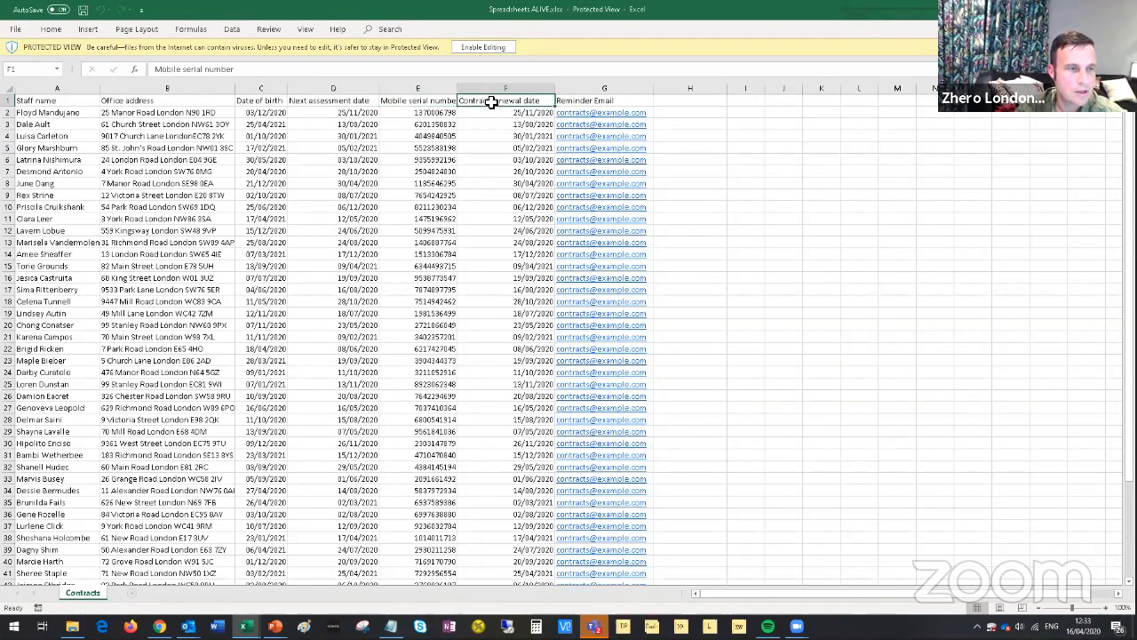
scroll(389, 338, down, 5)
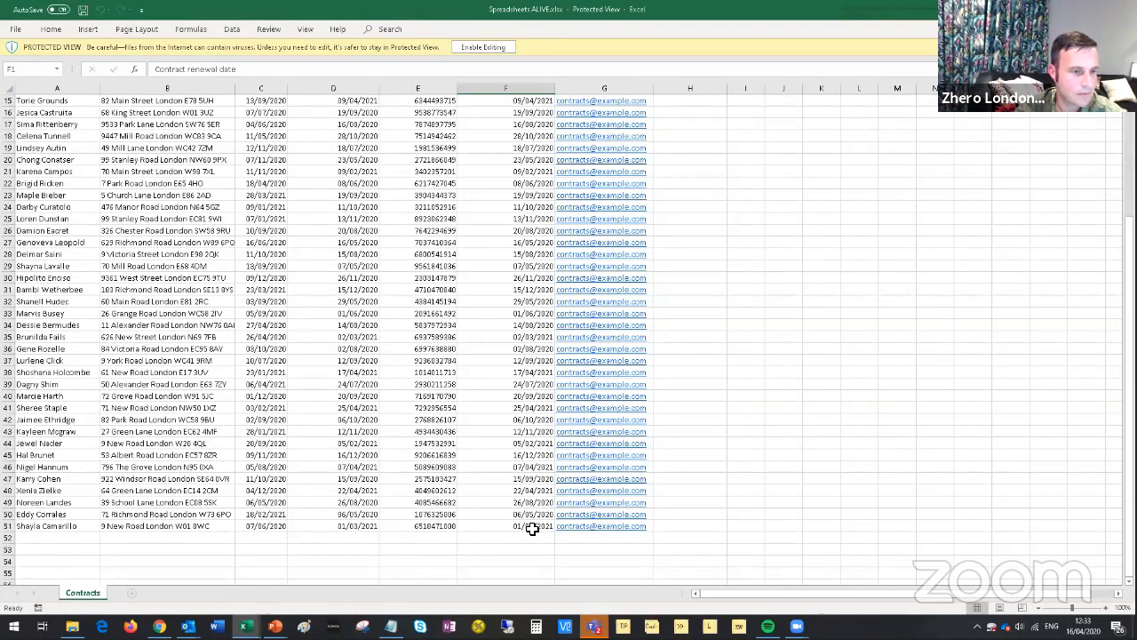
drag(532, 528, 33, 99)
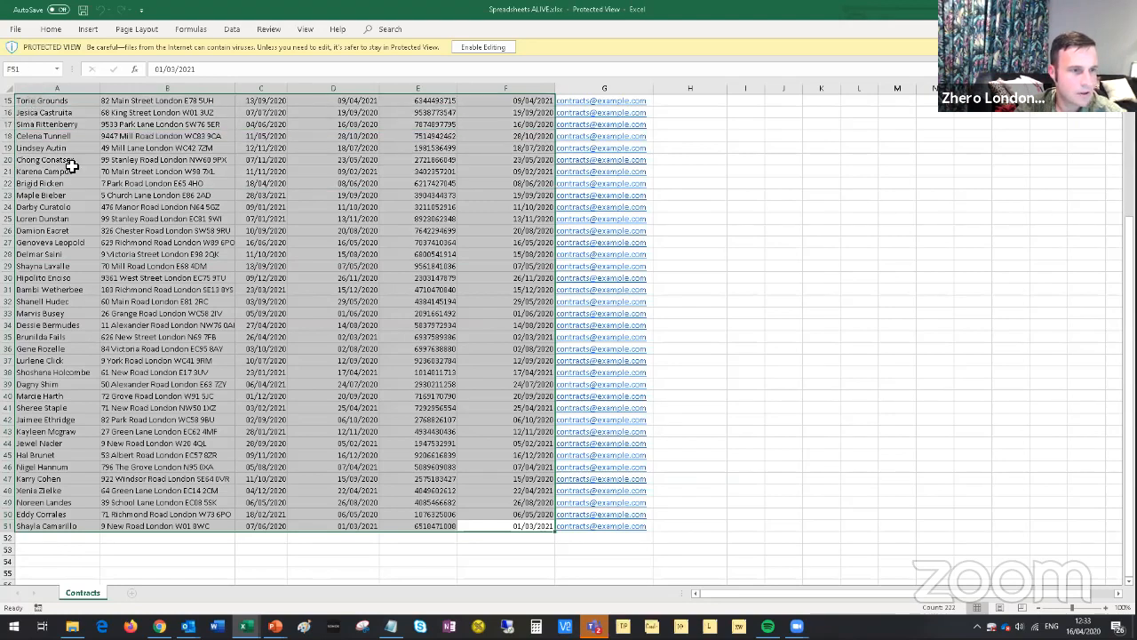
scroll(292, 404, up, 5)
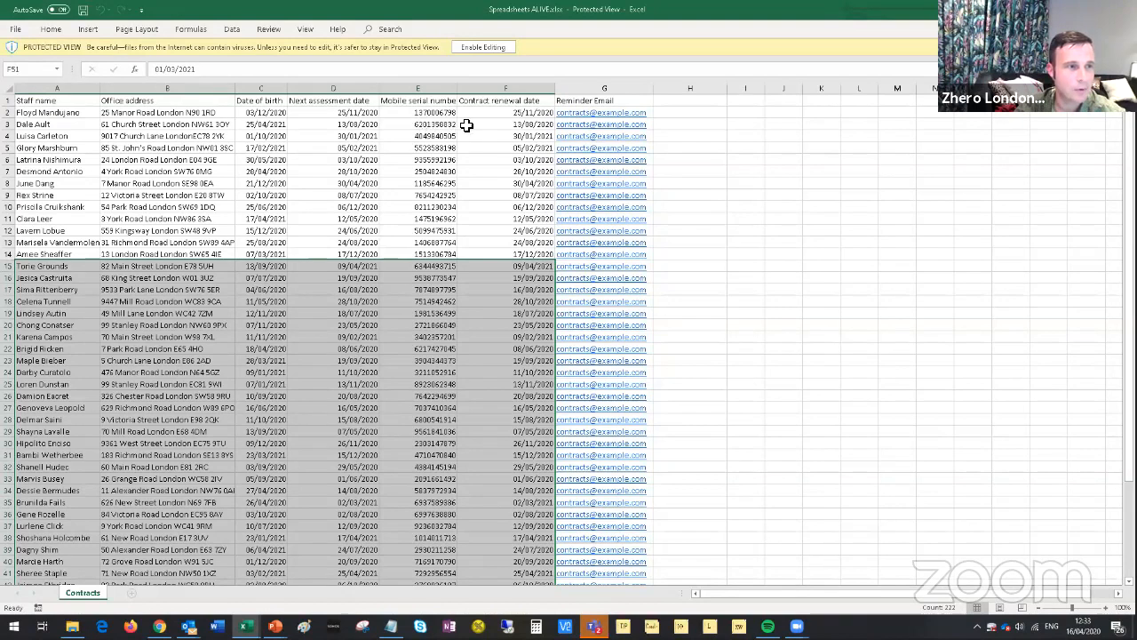
click(256, 112)
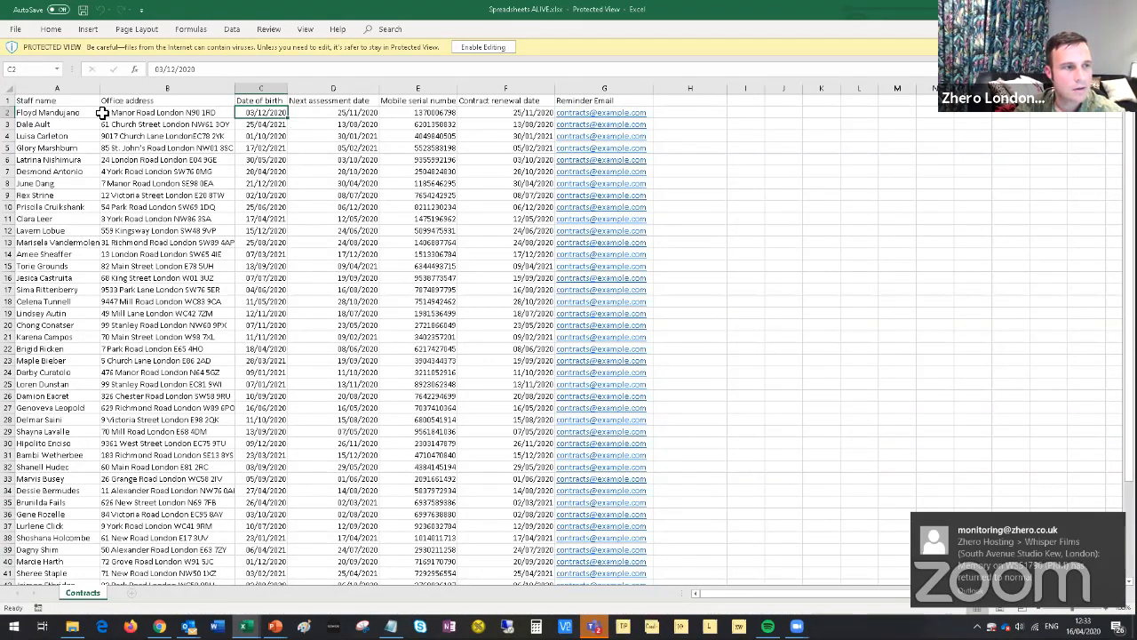
Select the header row A1:G1, then switch to the Zoho Creator app builder.
click(55, 104)
click(185, 103)
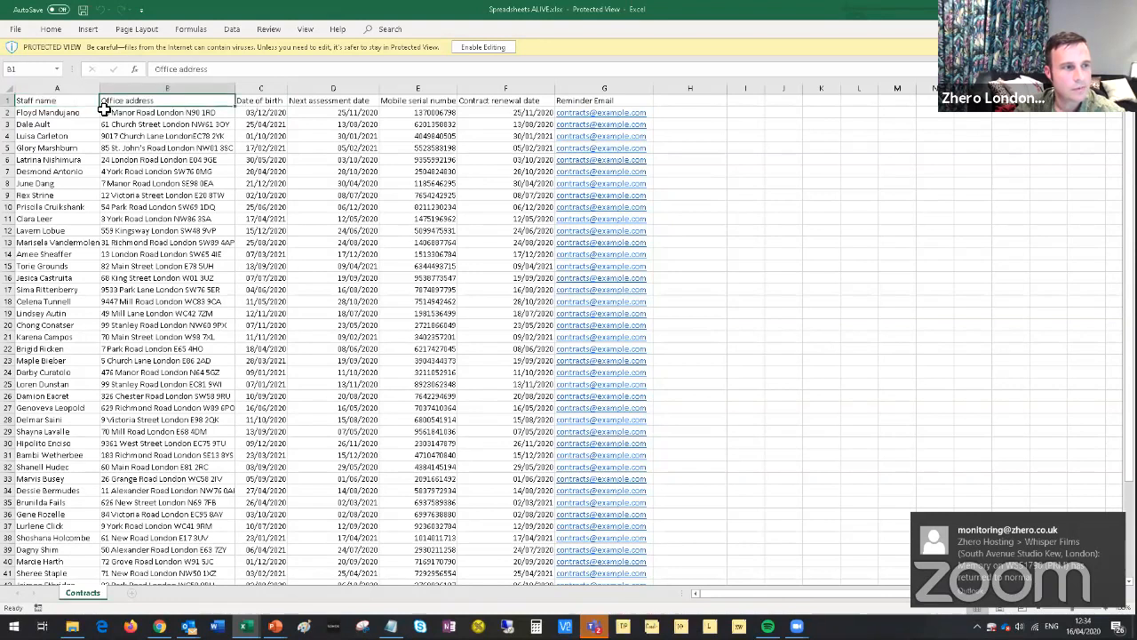
click(56, 101)
click(134, 102)
click(64, 102)
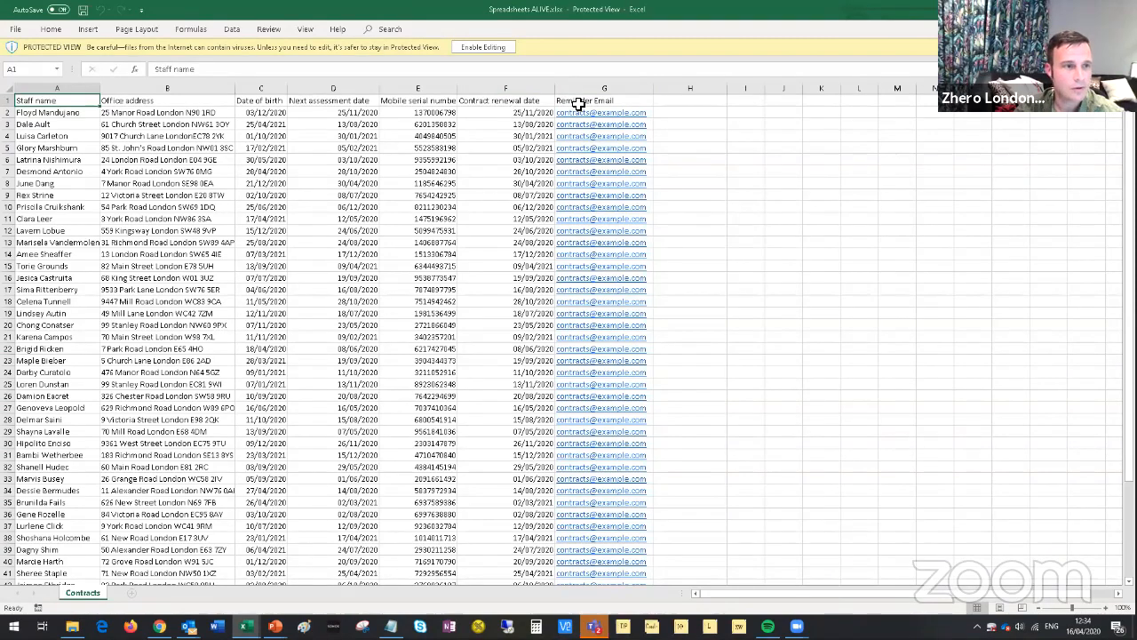
drag(579, 104, 56, 104)
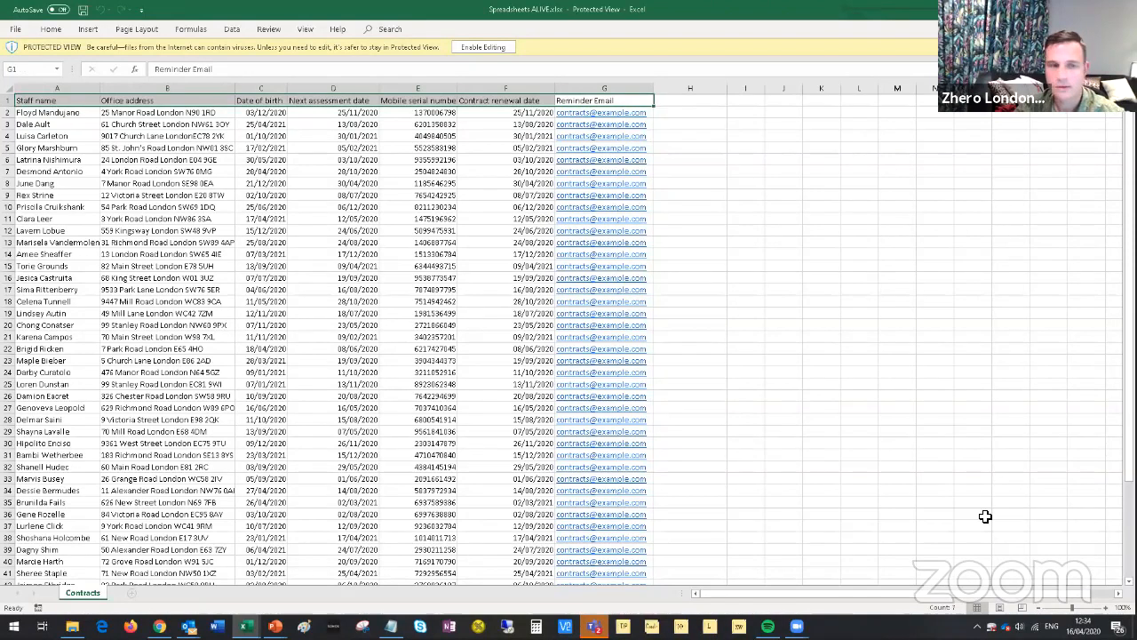
scroll(769, 362, down, 8)
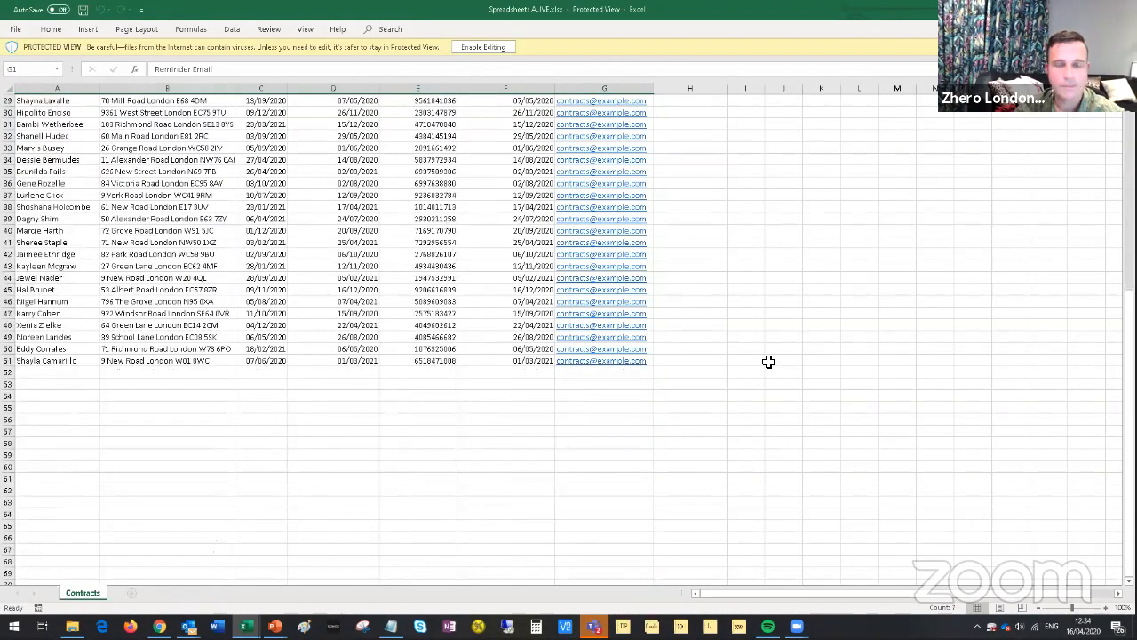
scroll(768, 362, up, 8)
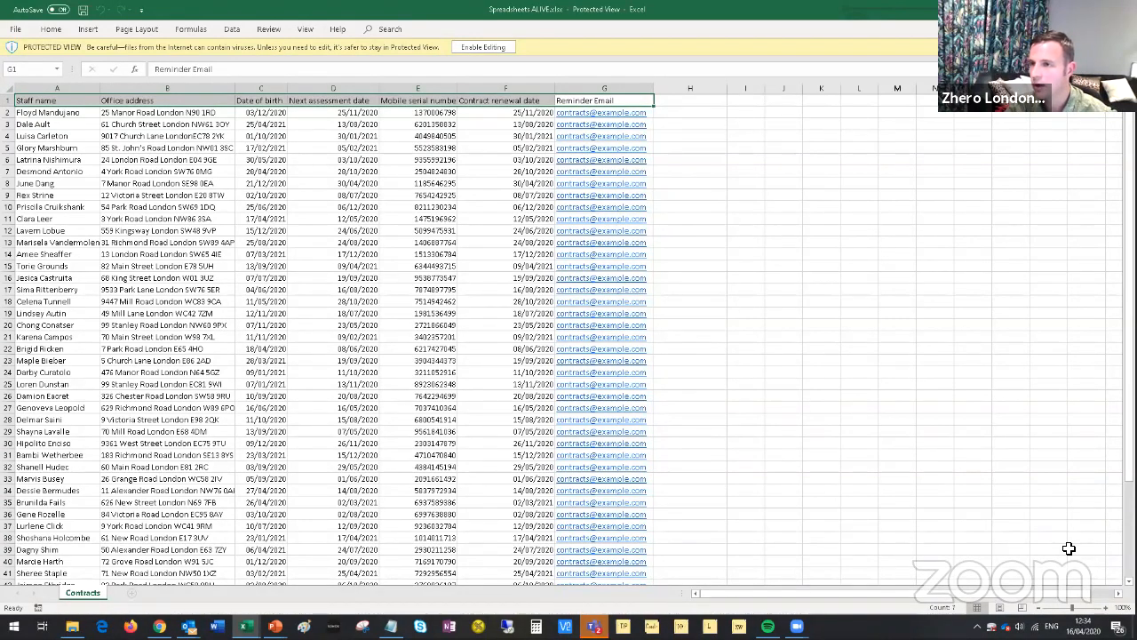
key(alt+Tab)
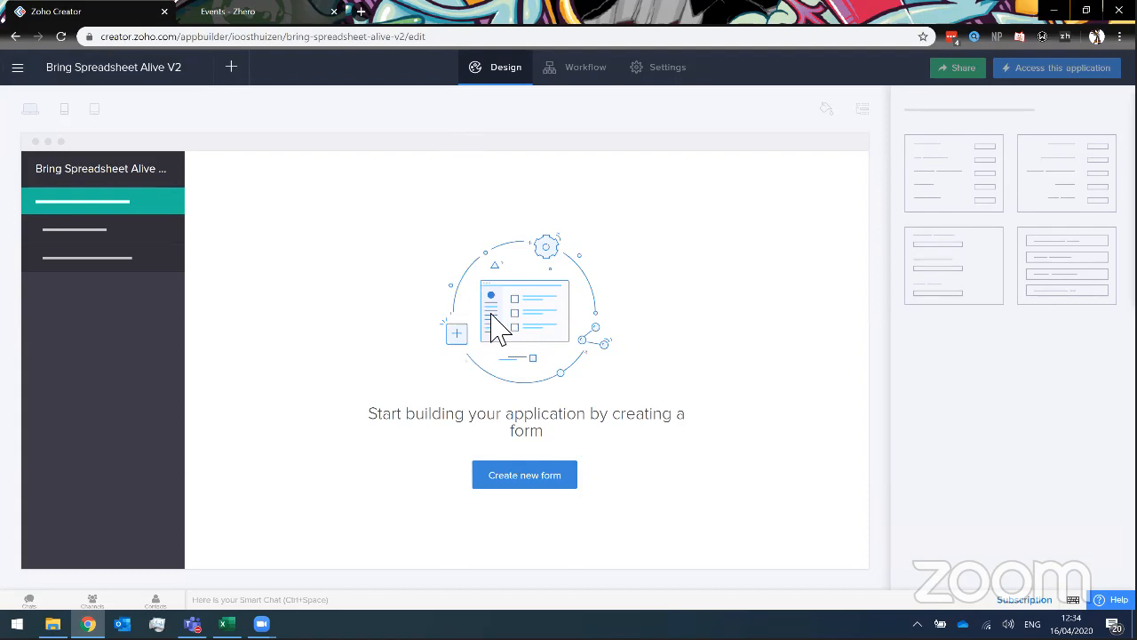
Create a blank form named 'Staff' in the Bring Spreadsheet Alive V2 app.
click(538, 485)
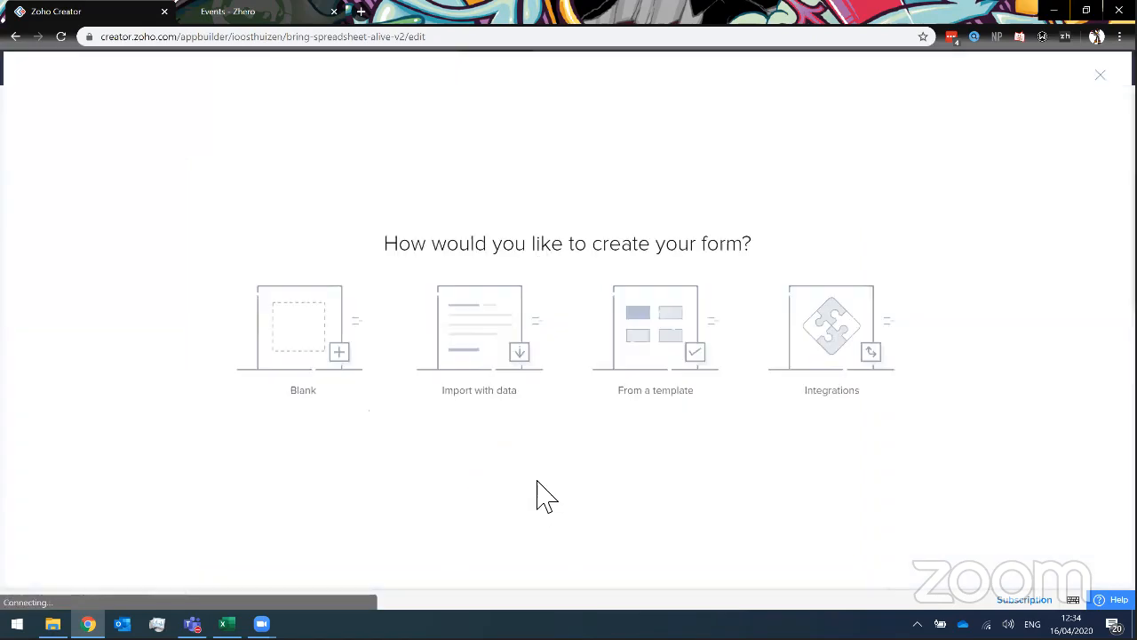
click(337, 349)
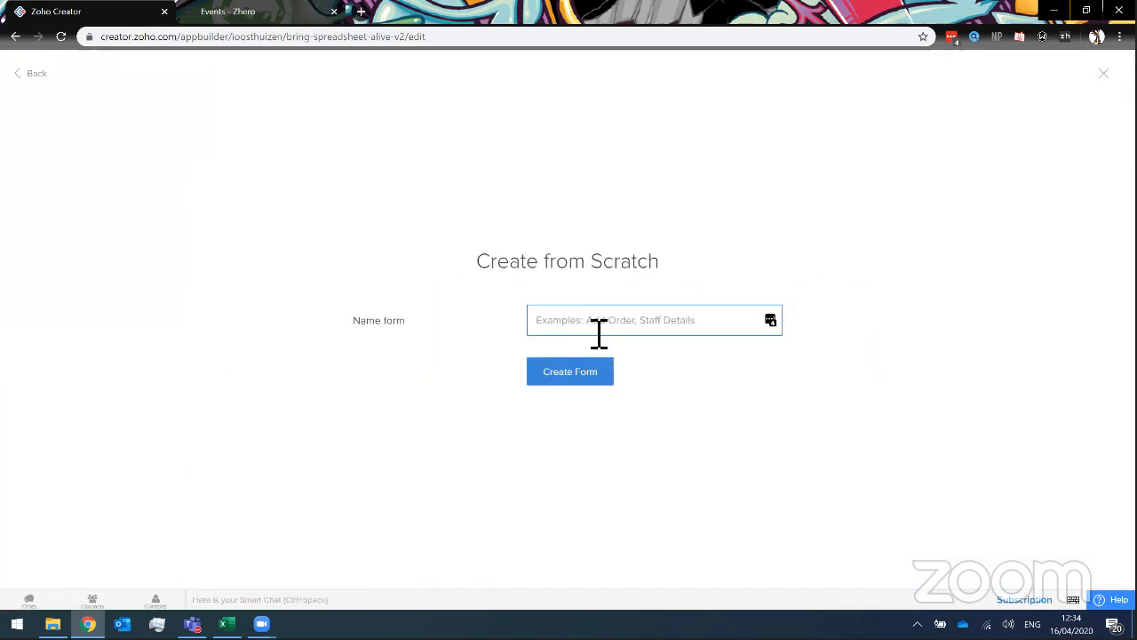
text(conta)
key(BackSpace)
key(BackSpace)
text(Staff)
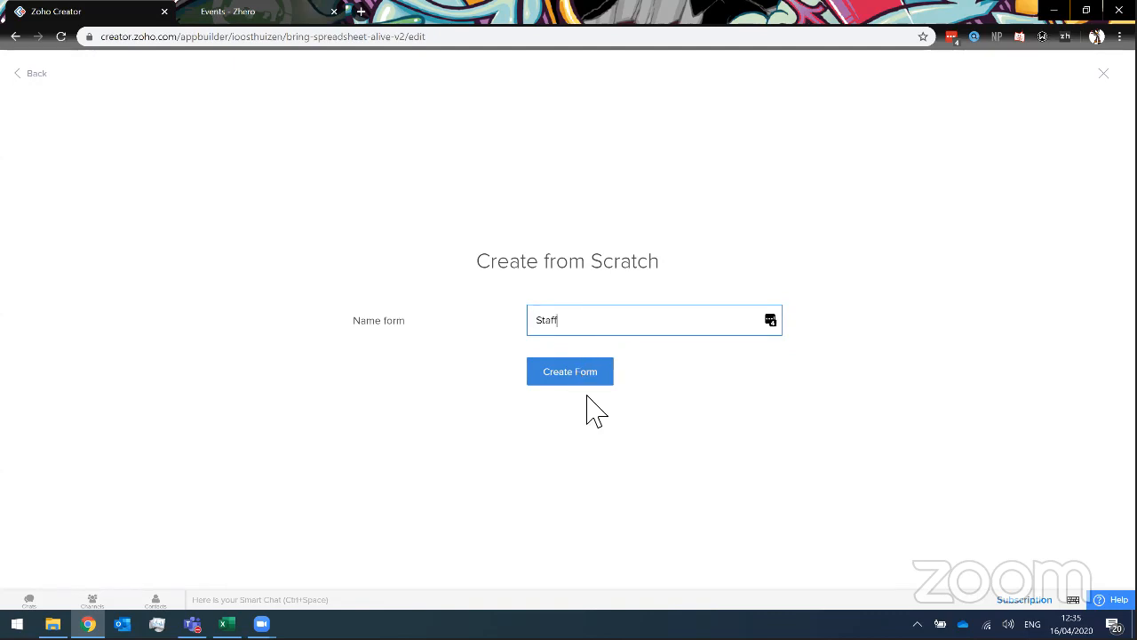
key(Return)
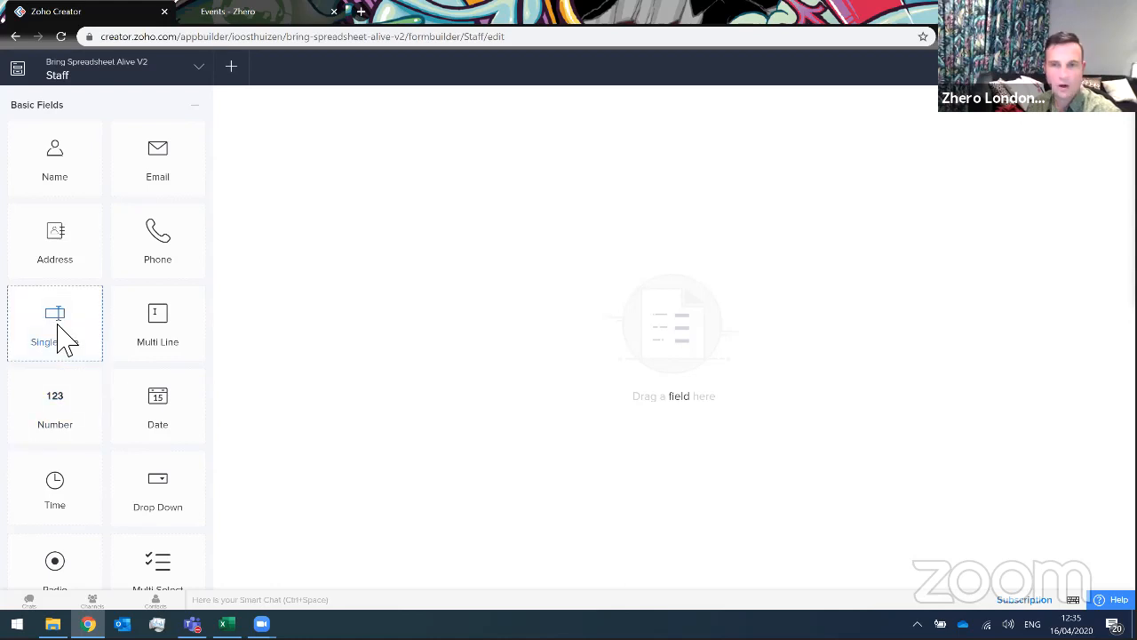
Add a single-line 'Staff name' field and an Email field below it on the Staff form.
drag(61, 336, 347, 151)
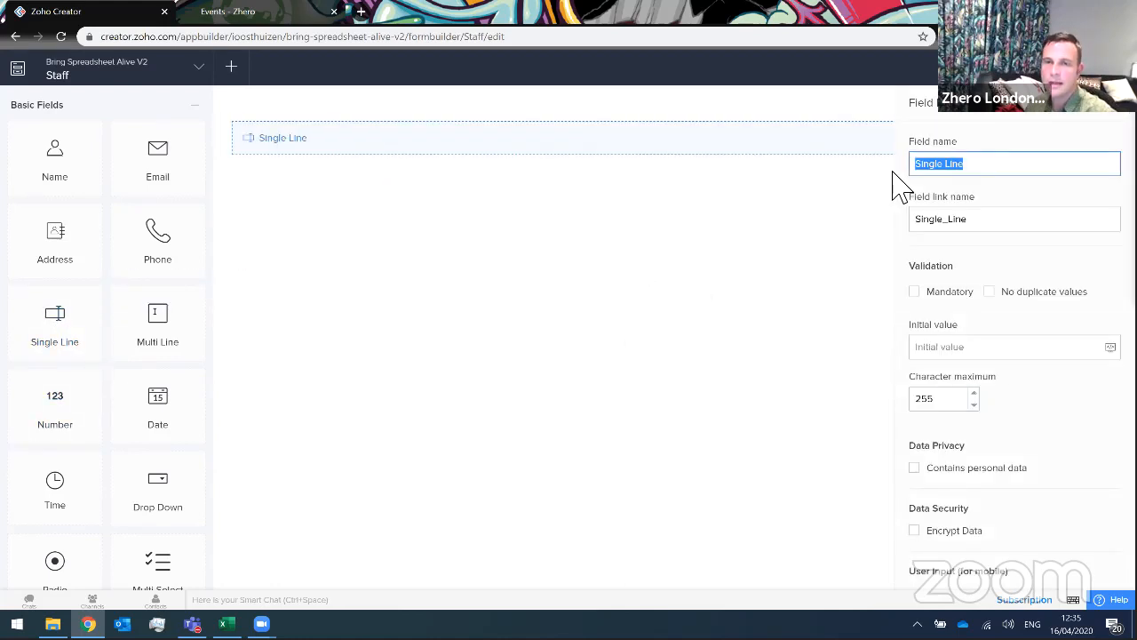
text(Staff)
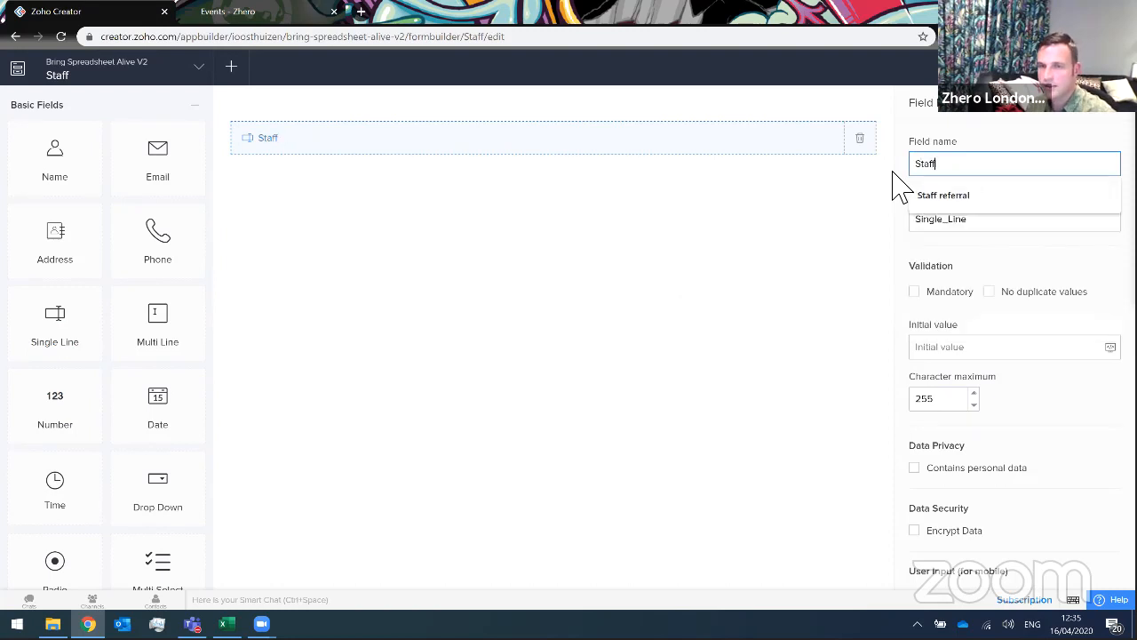
text( name)
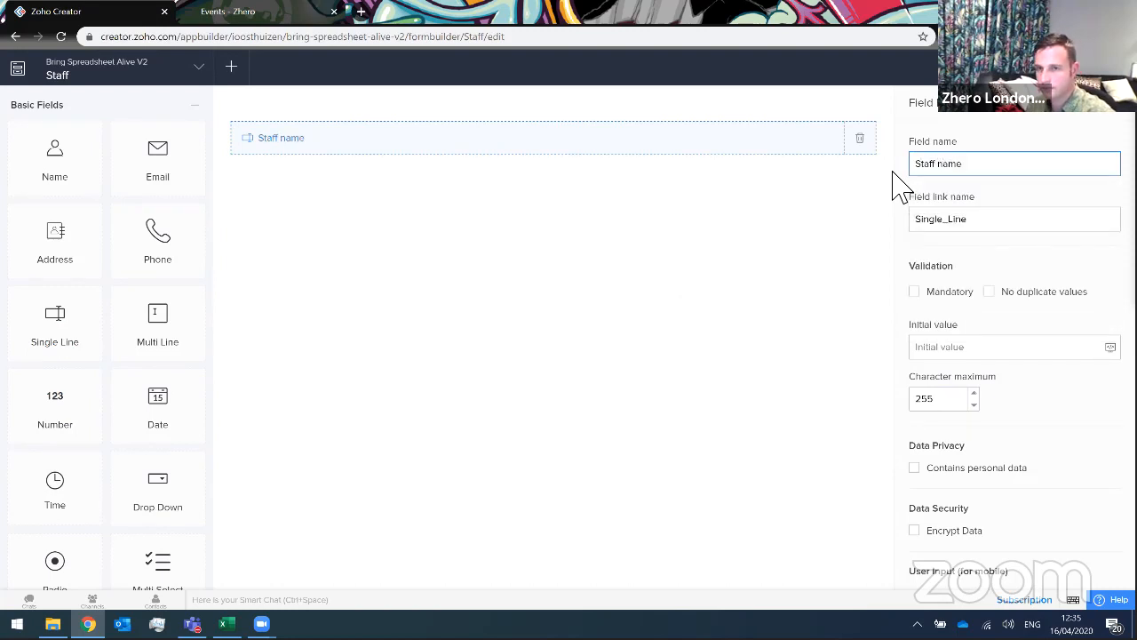
click(378, 409)
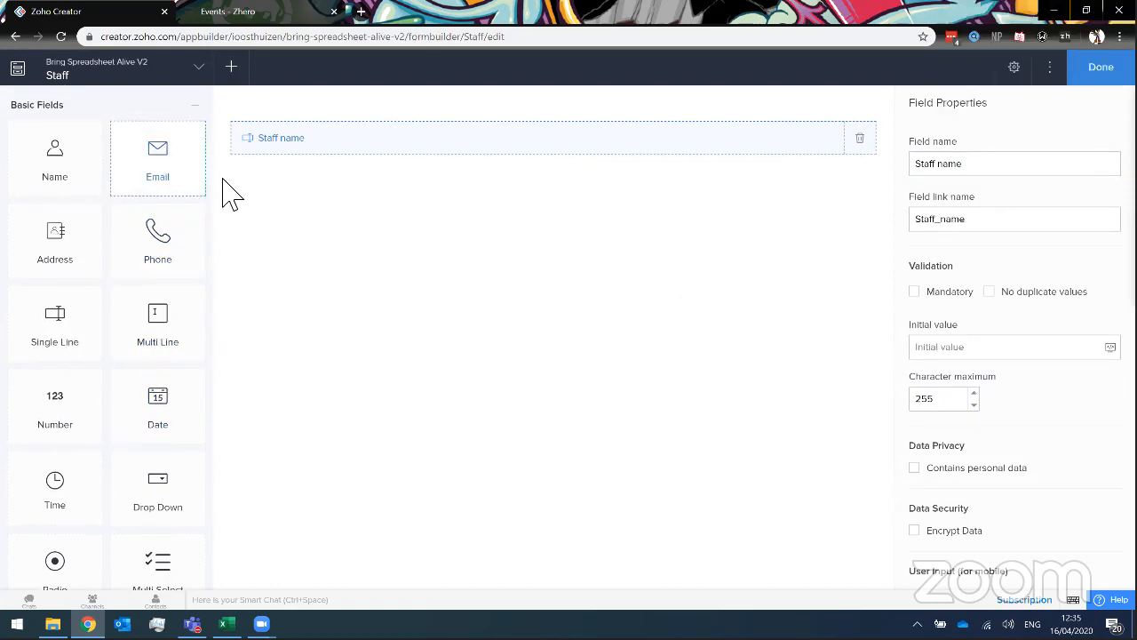
drag(163, 183, 402, 194)
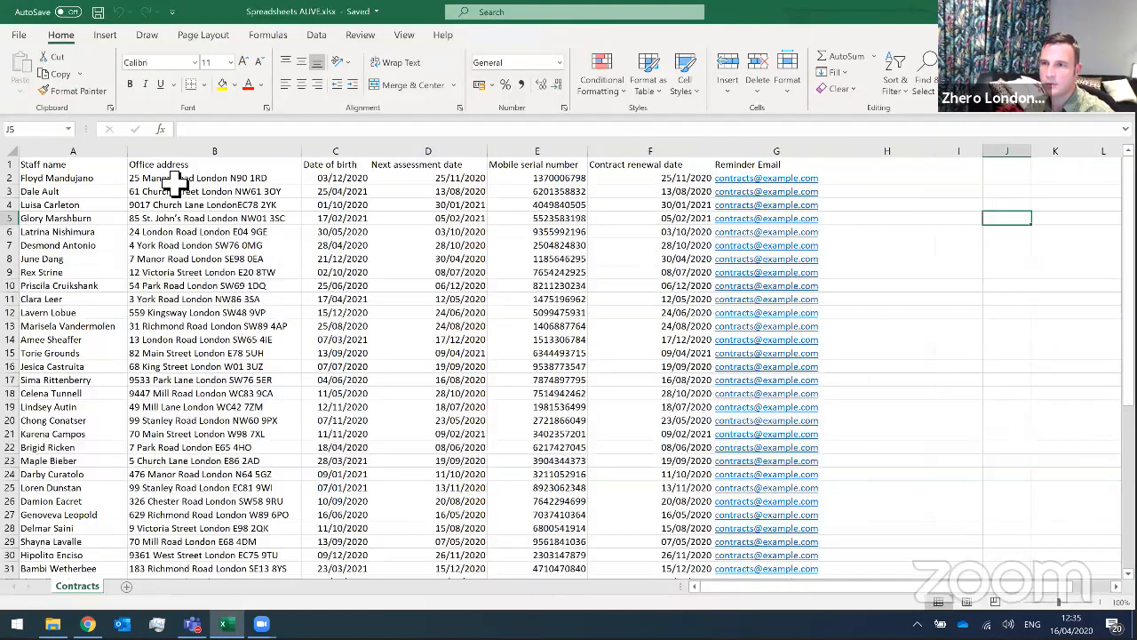
Select the top of the Staff name column in Excel, then minimize Excel.
drag(73, 164, 73, 231)
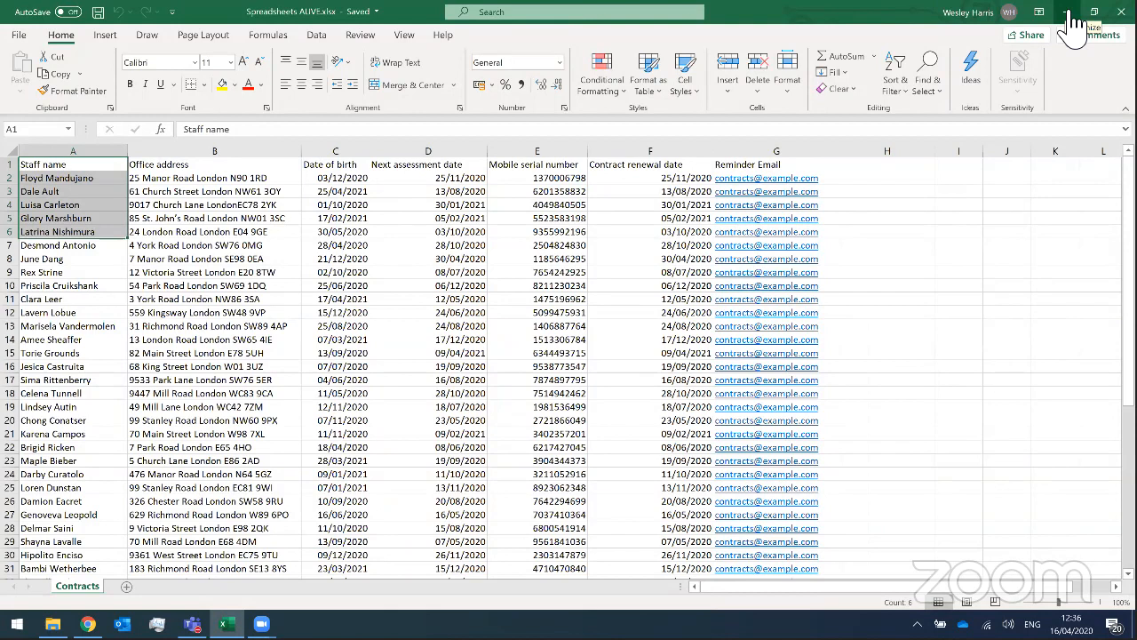
click(1069, 13)
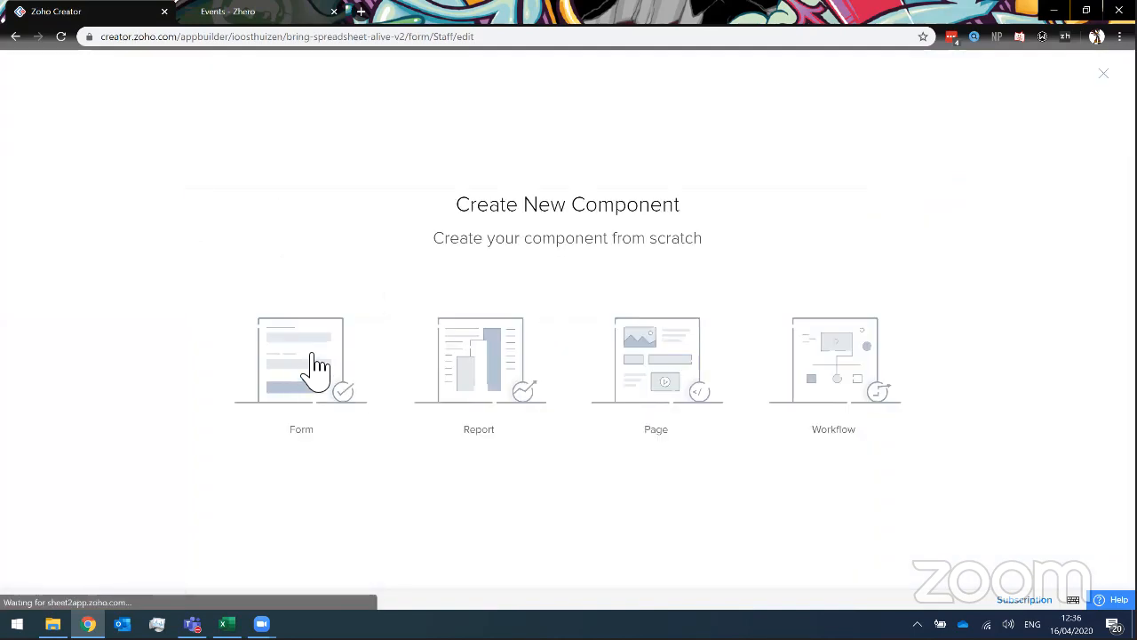
Start a new form imported with data from a spreadsheet file in local storage.
click(315, 373)
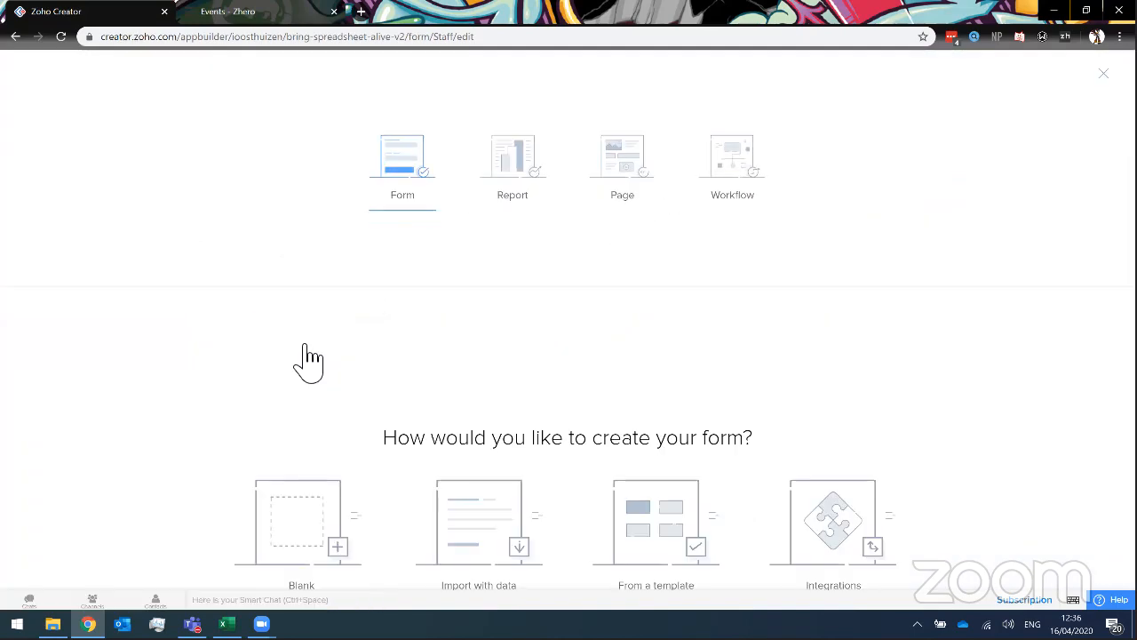
click(495, 405)
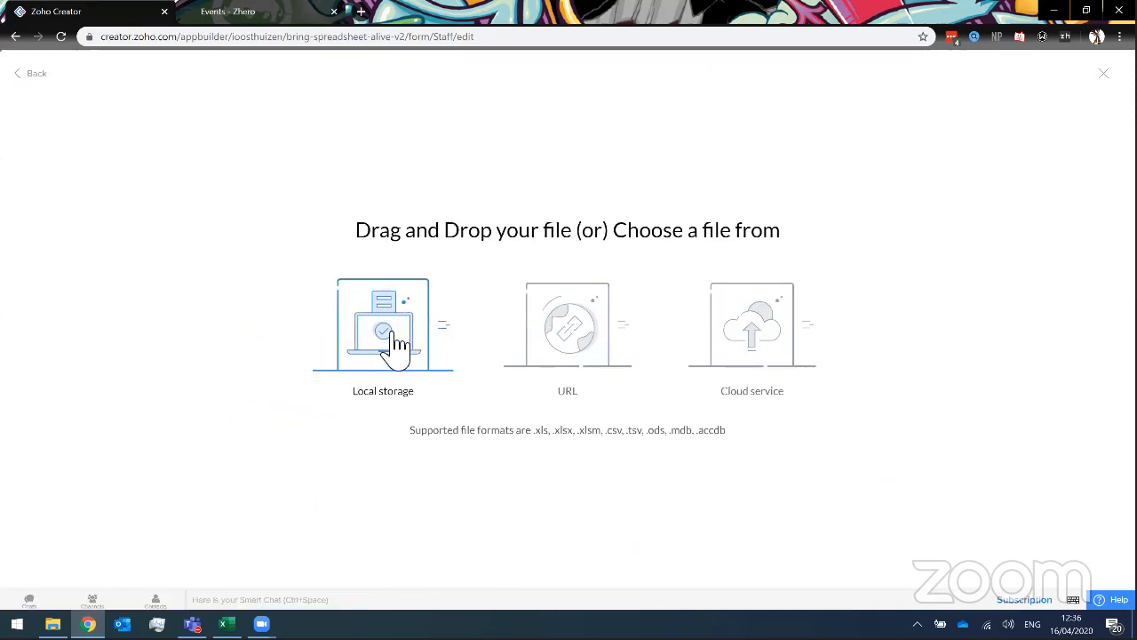
click(401, 331)
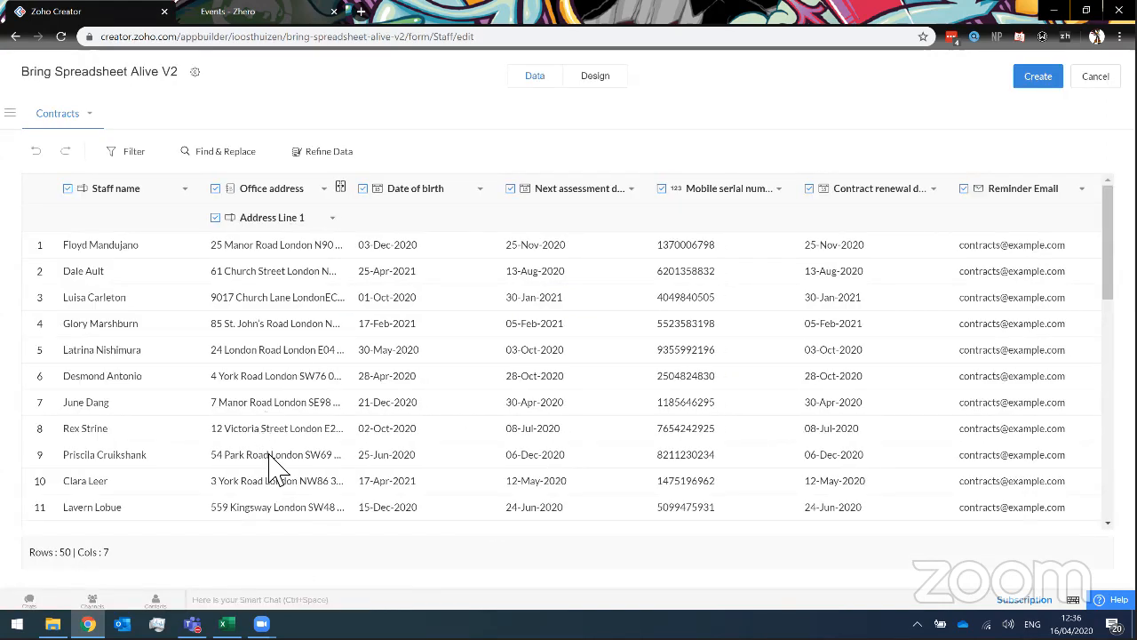
Review the imported Contracts data grid, create the forms, and return to the Excel workbook.
scroll(275, 471, down, 6)
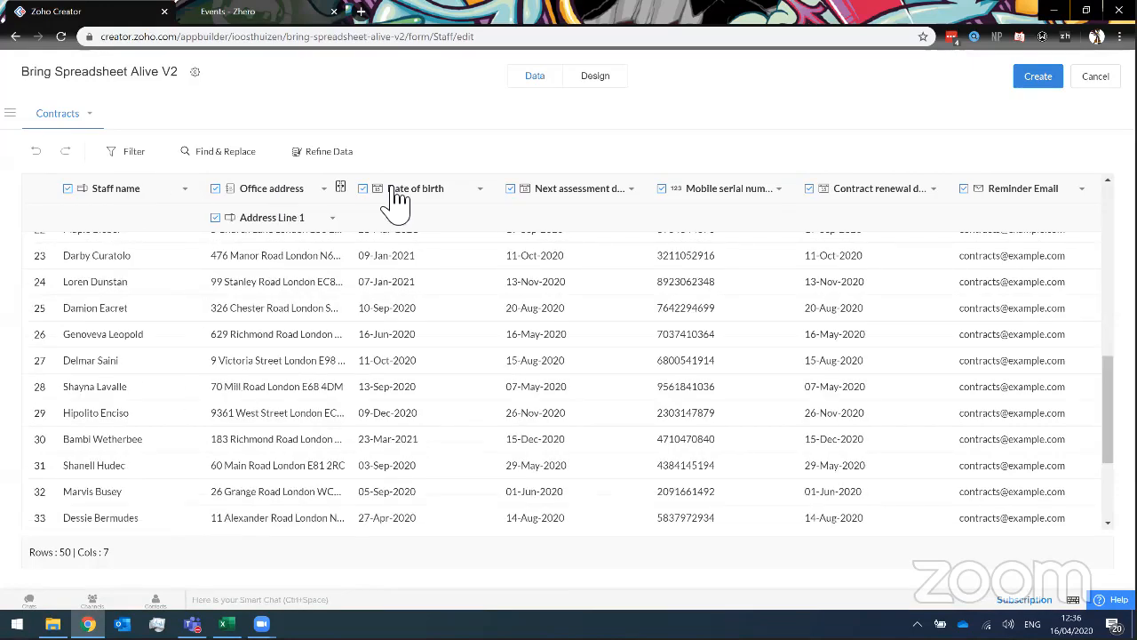
scroll(640, 204, up, 8)
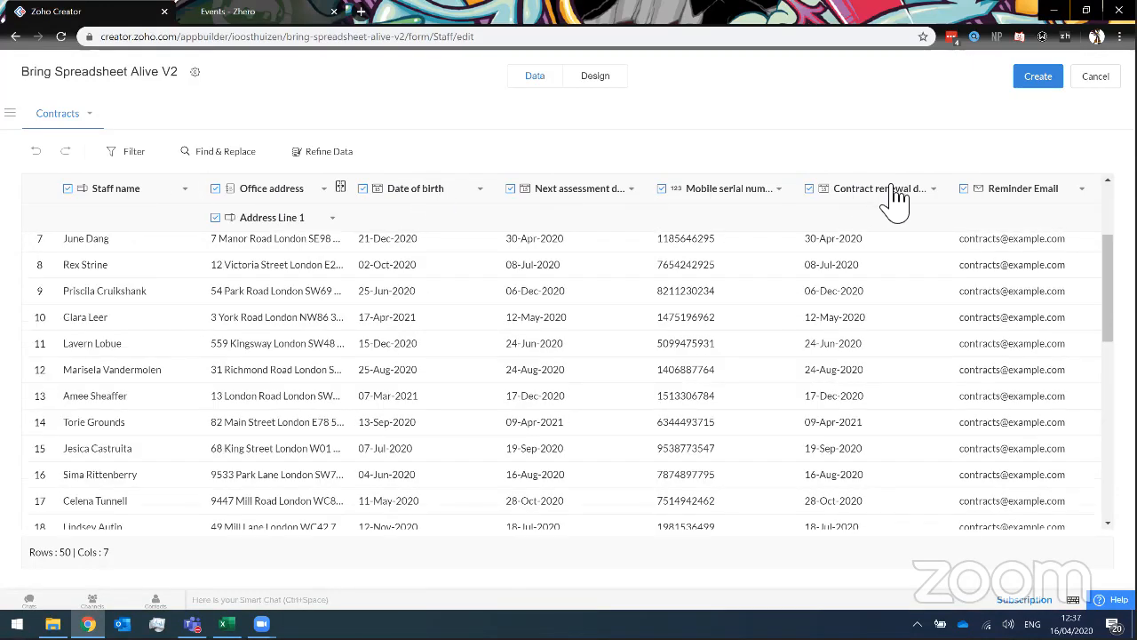
scroll(895, 200, up, 3)
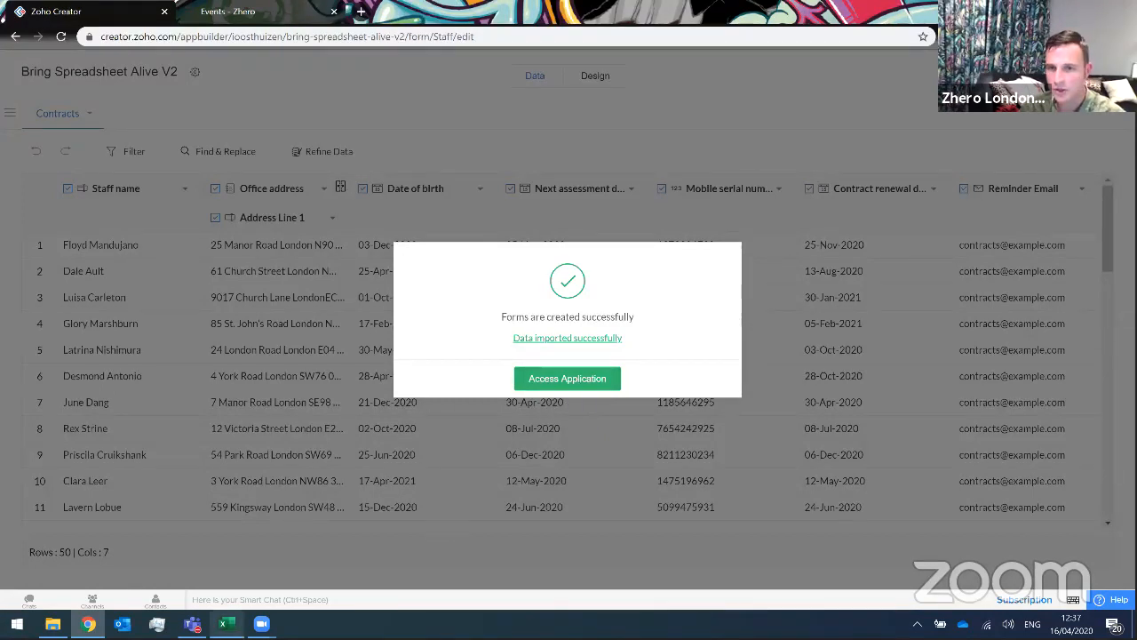
mouse_move(227, 623)
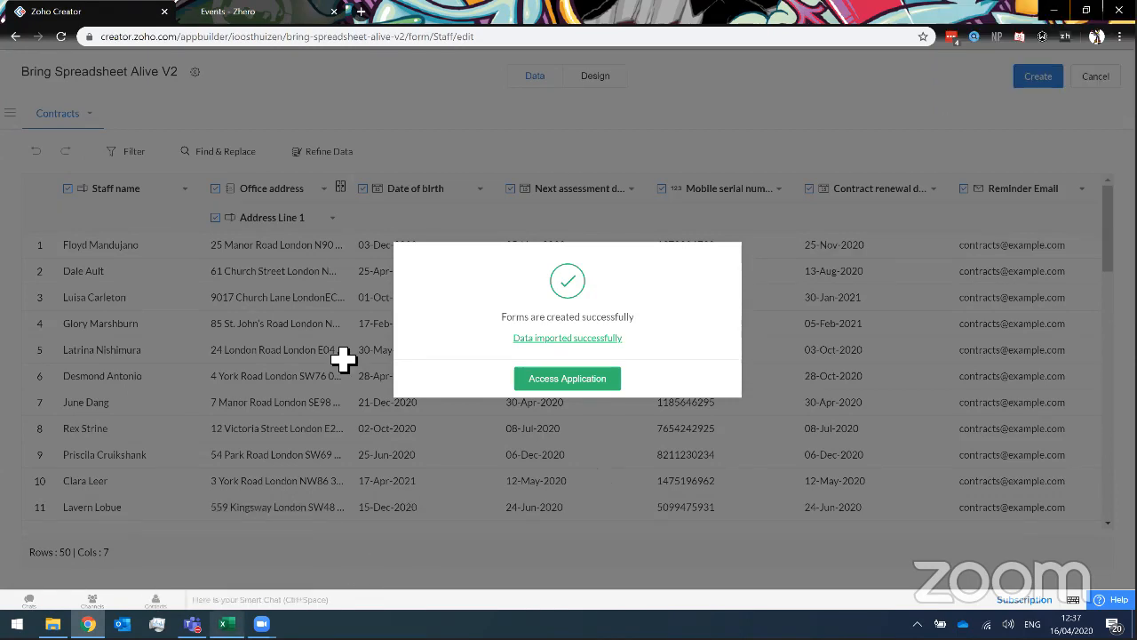
key(alt+Tab)
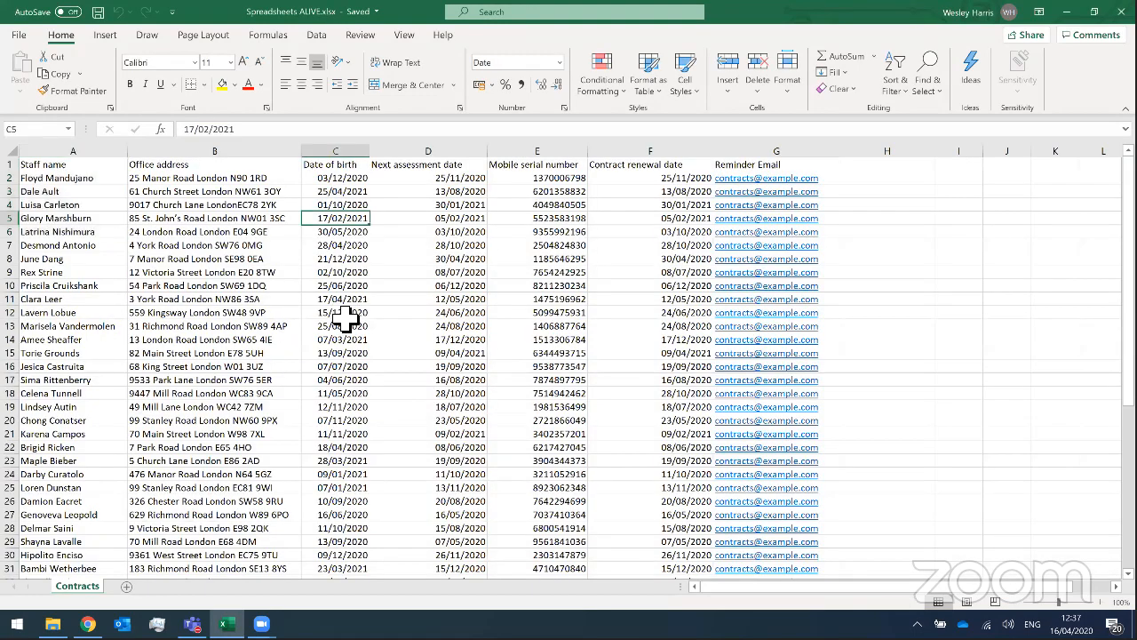
Compare the first Office address and Mobile serial number entries, then open the finished application.
drag(142, 183, 183, 281)
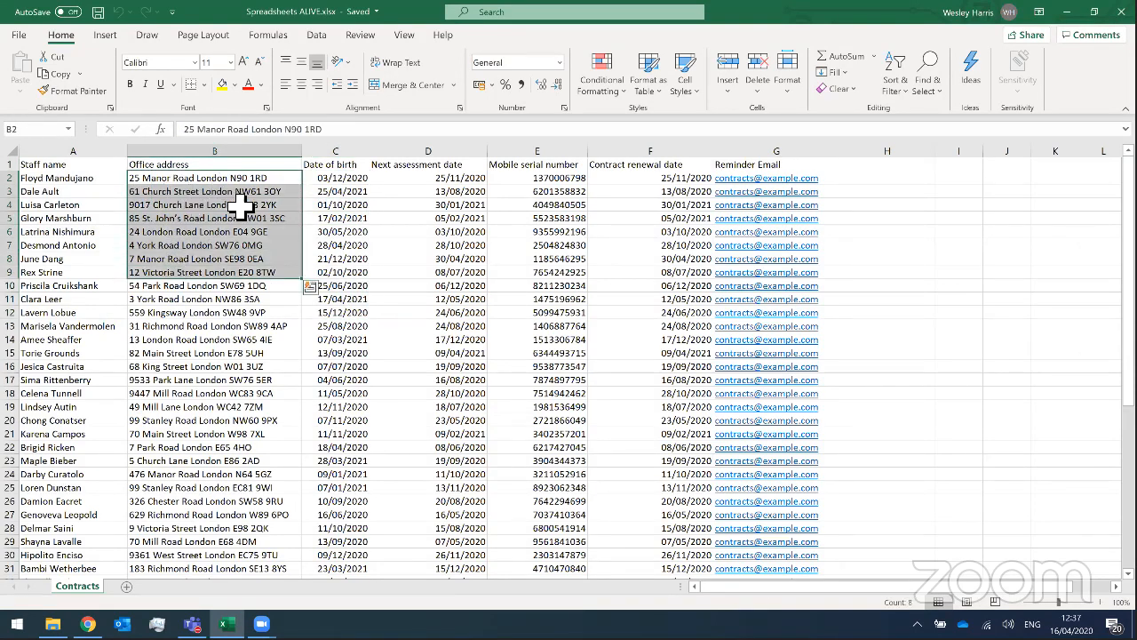
drag(549, 183, 553, 273)
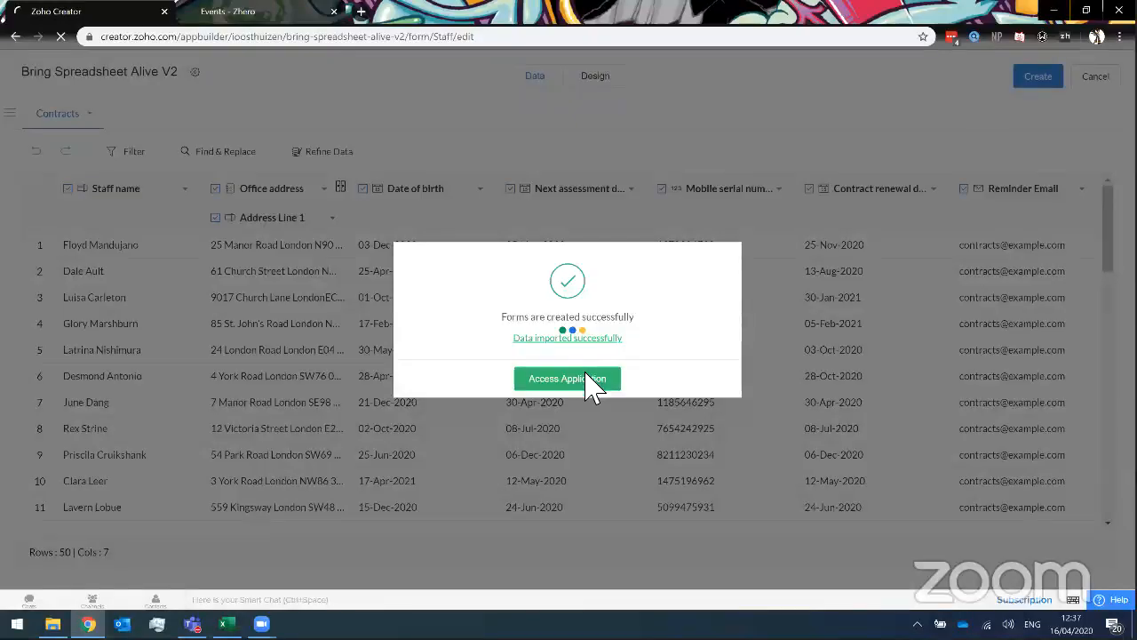
click(589, 379)
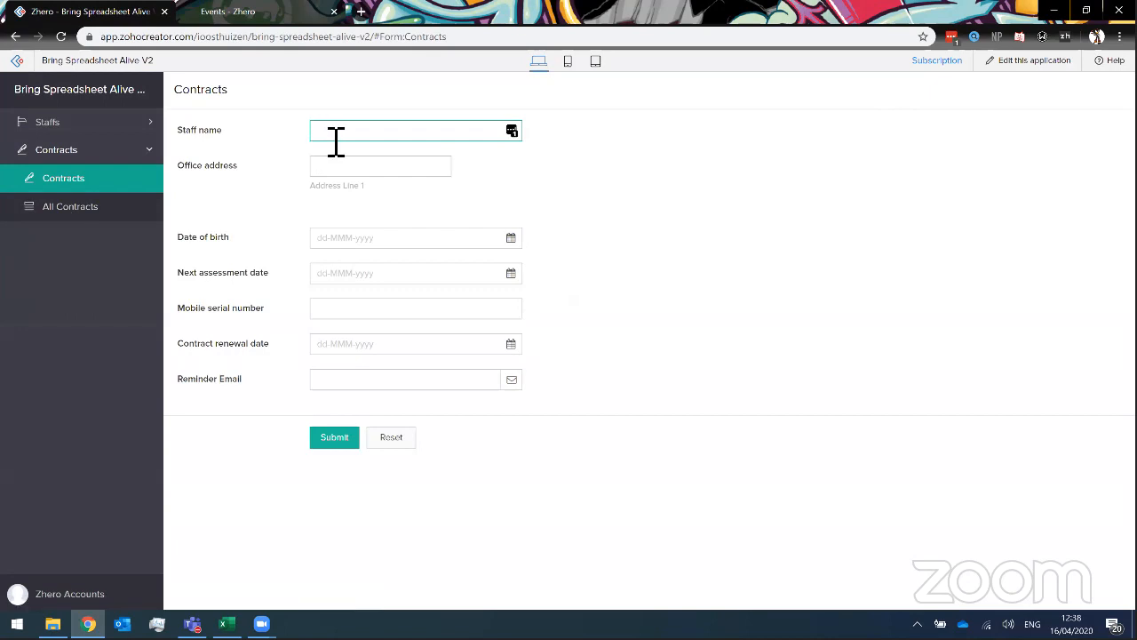
Try the Contracts form's Office address field, then open the All Contracts report.
drag(233, 134, 189, 134)
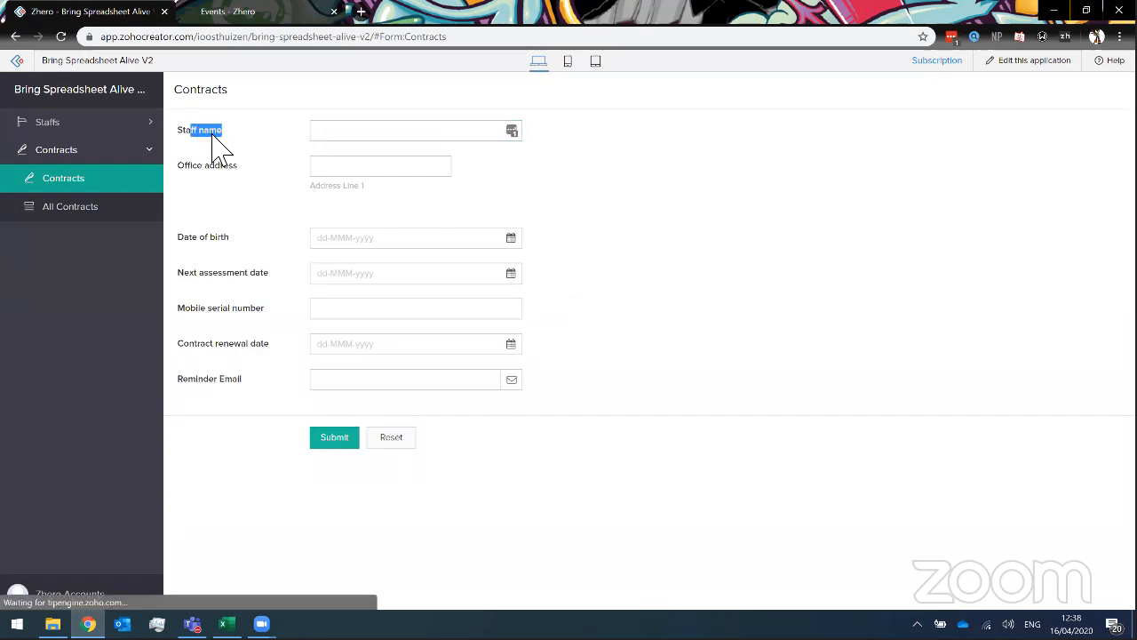
click(267, 240)
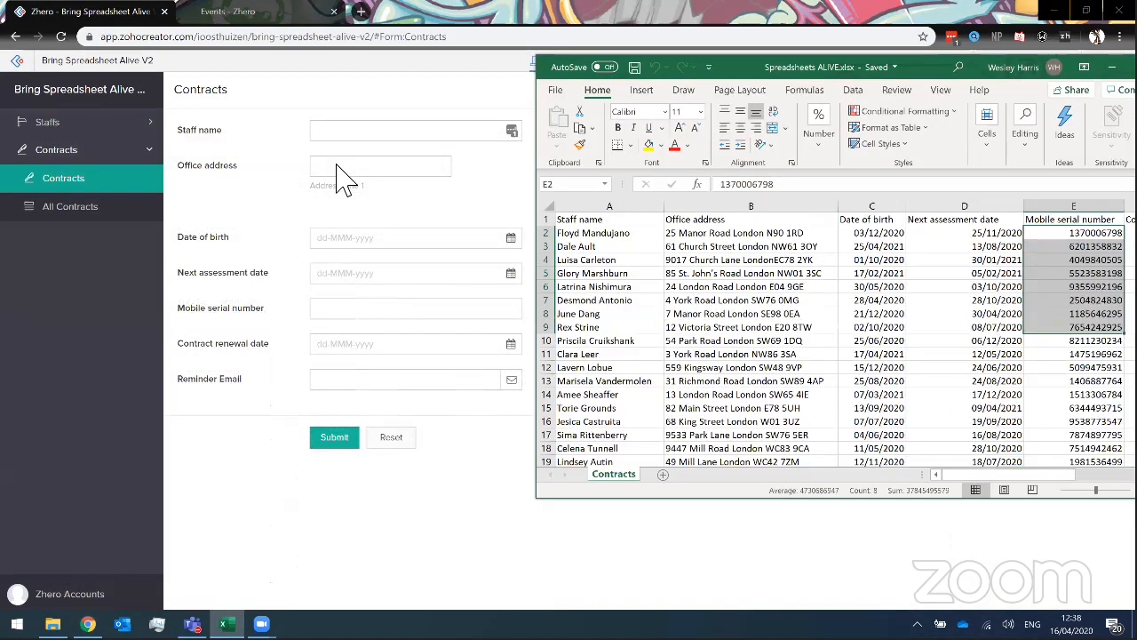
click(338, 167)
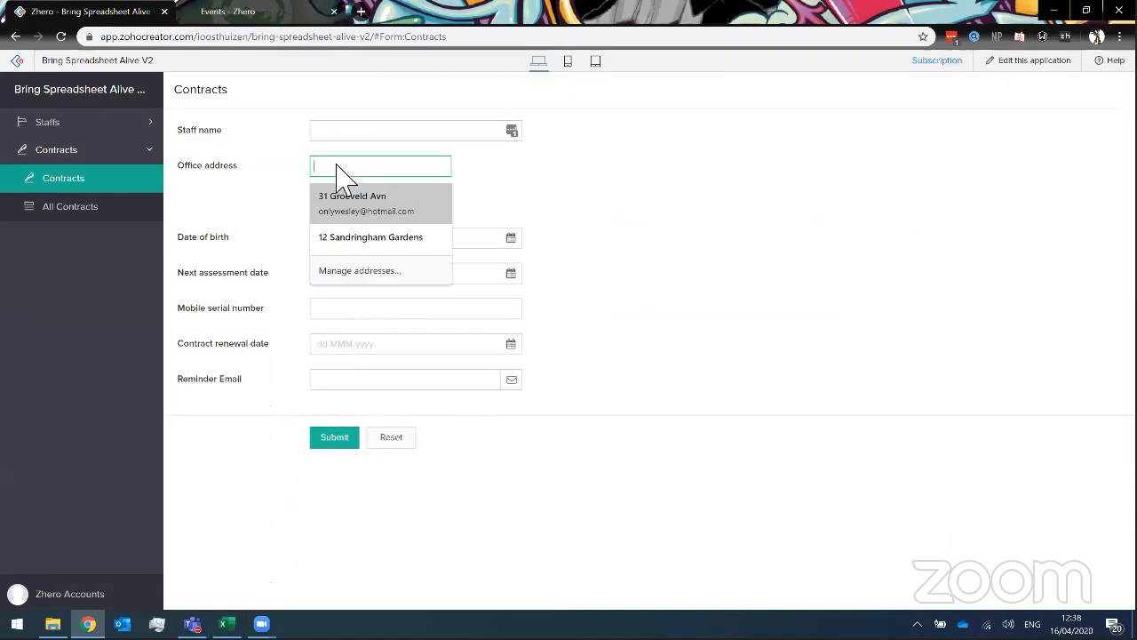
click(69, 210)
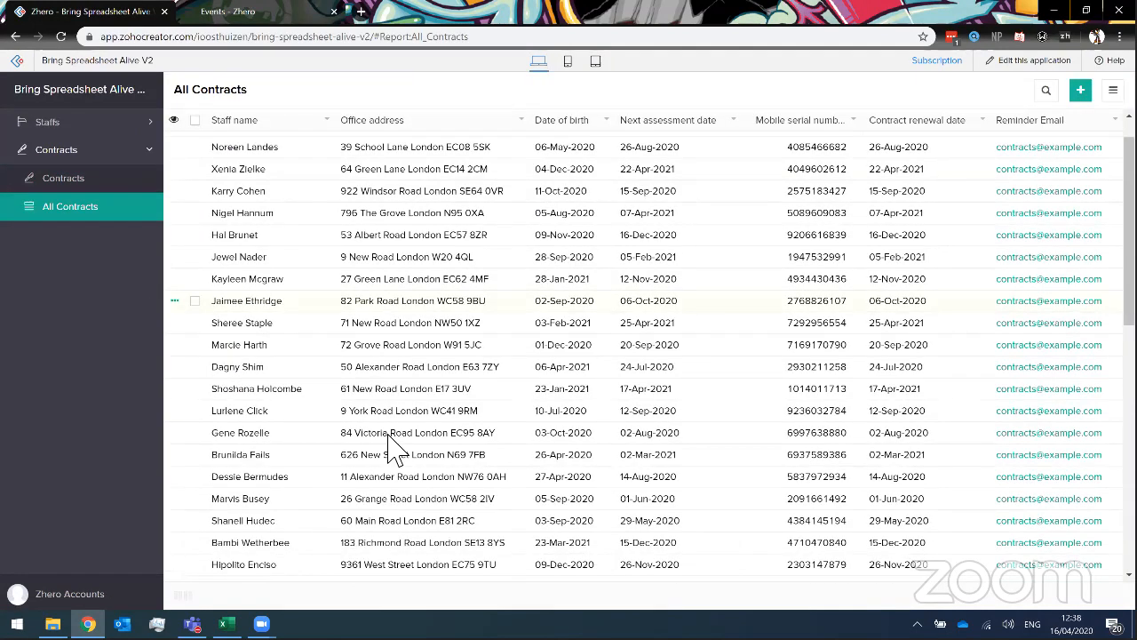
right_click(382, 160)
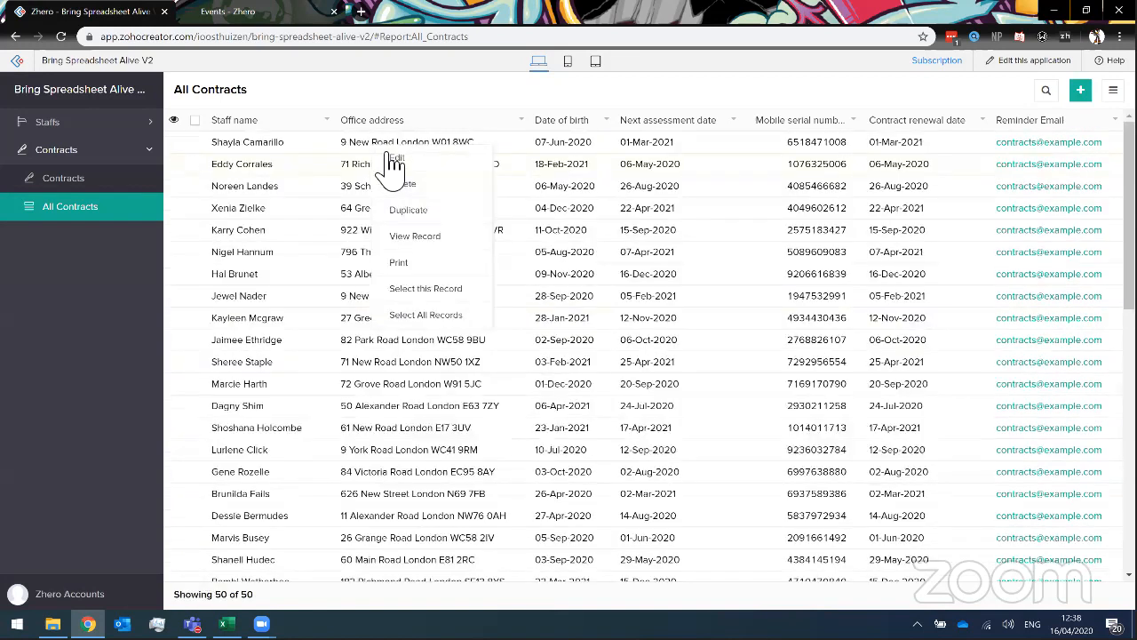
click(437, 202)
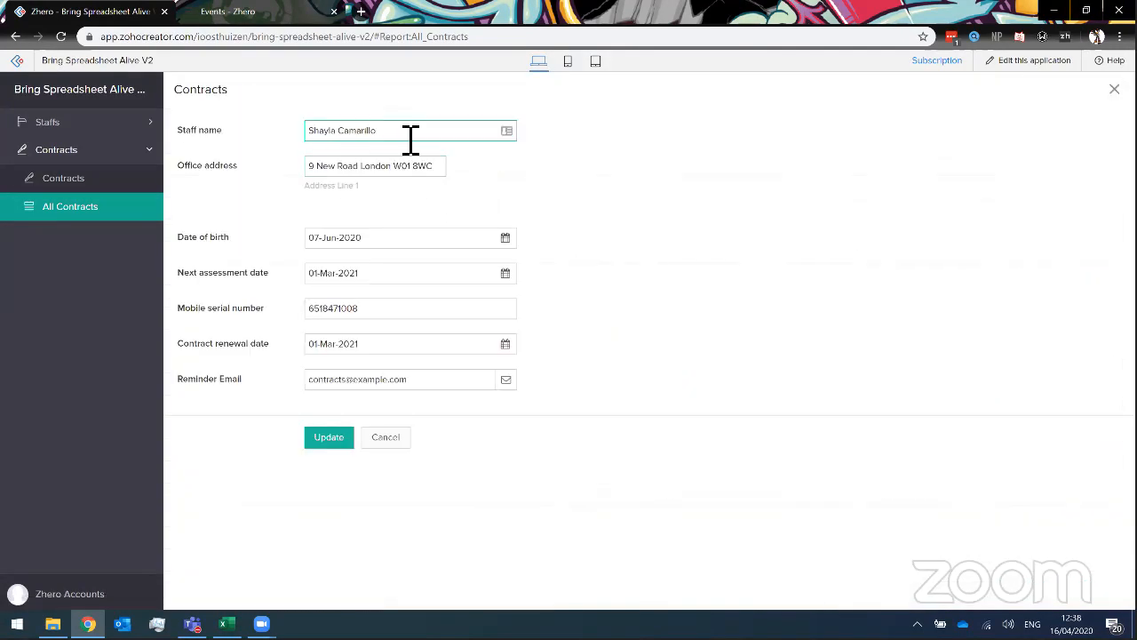
click(399, 238)
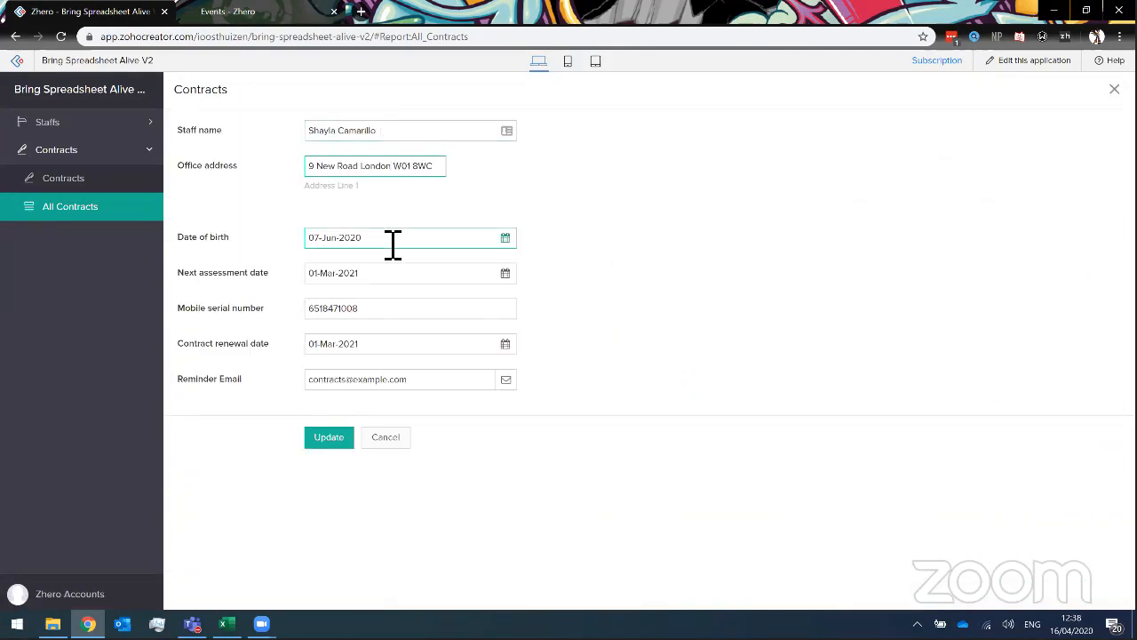
click(728, 276)
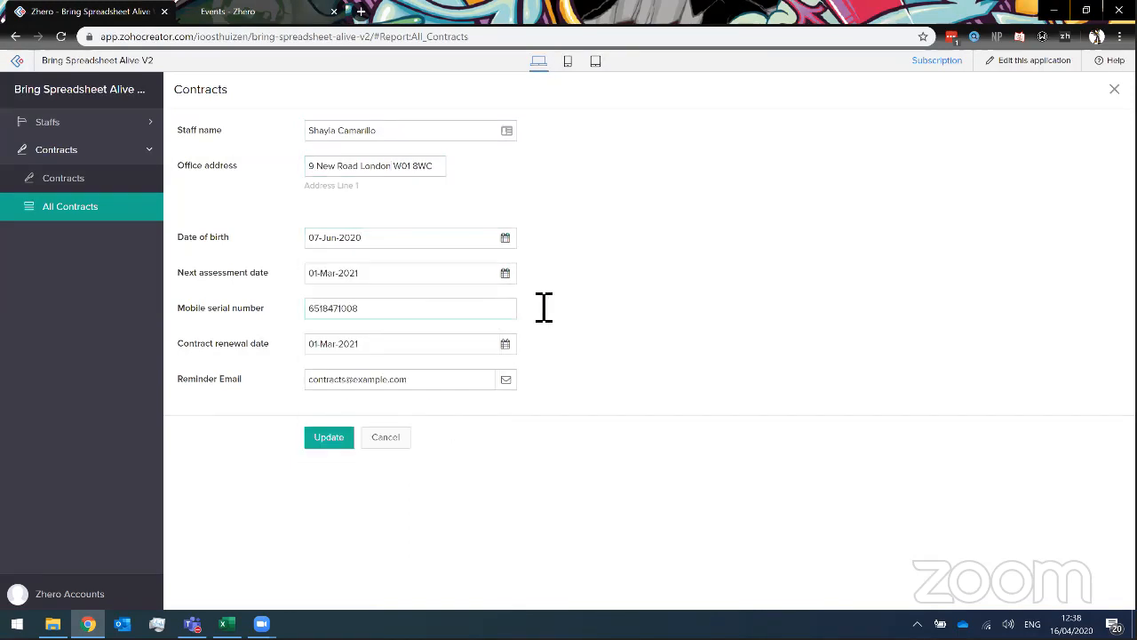
click(469, 353)
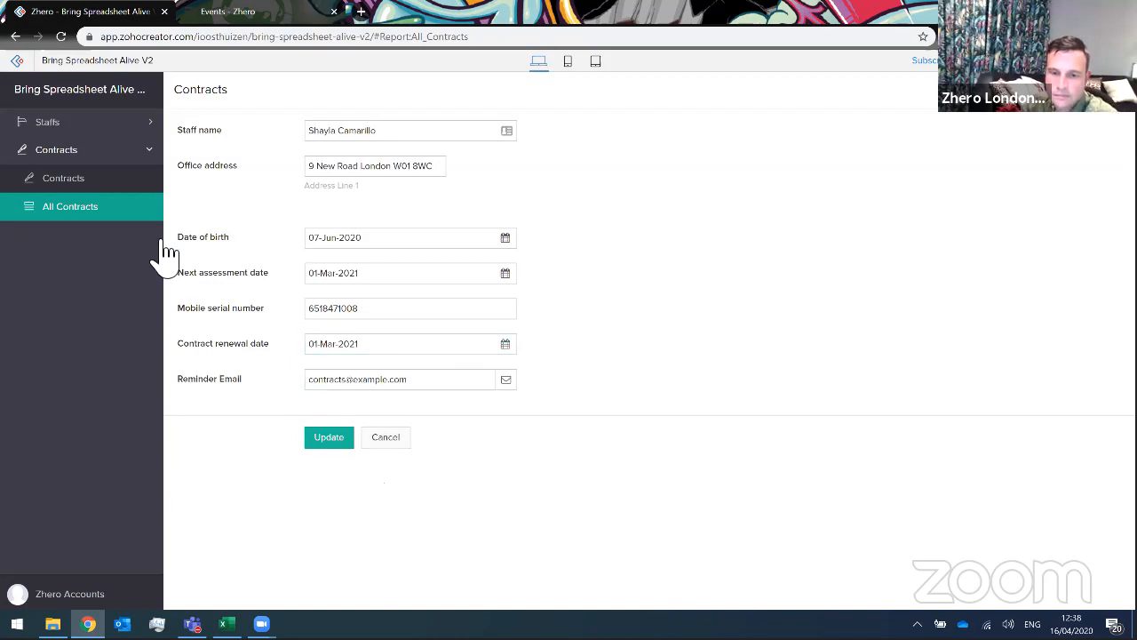
click(73, 224)
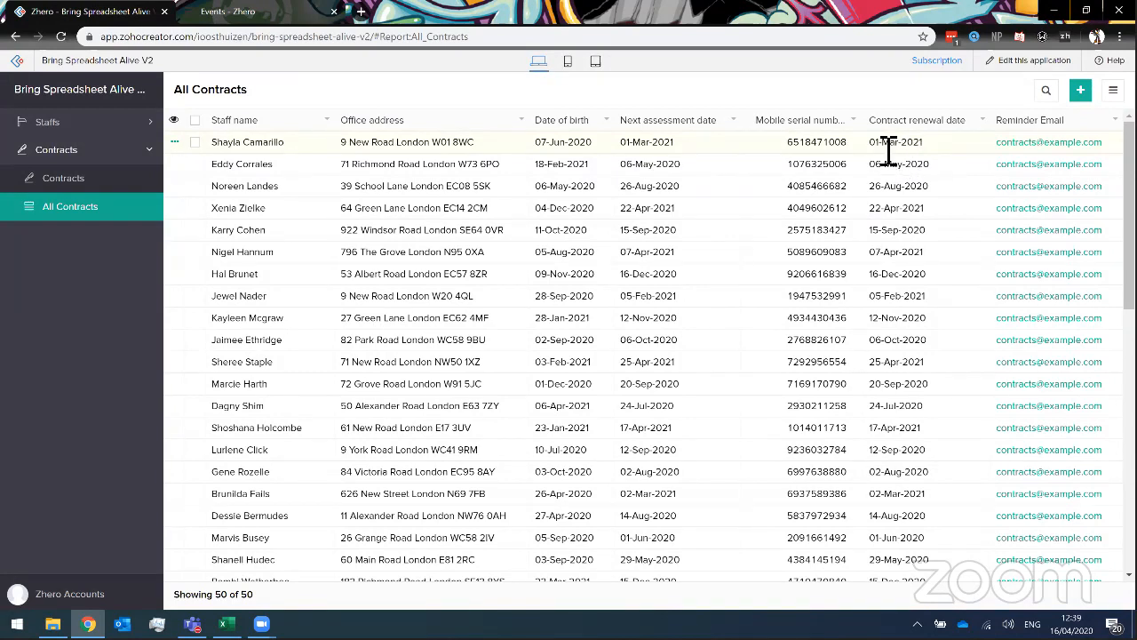
click(1029, 73)
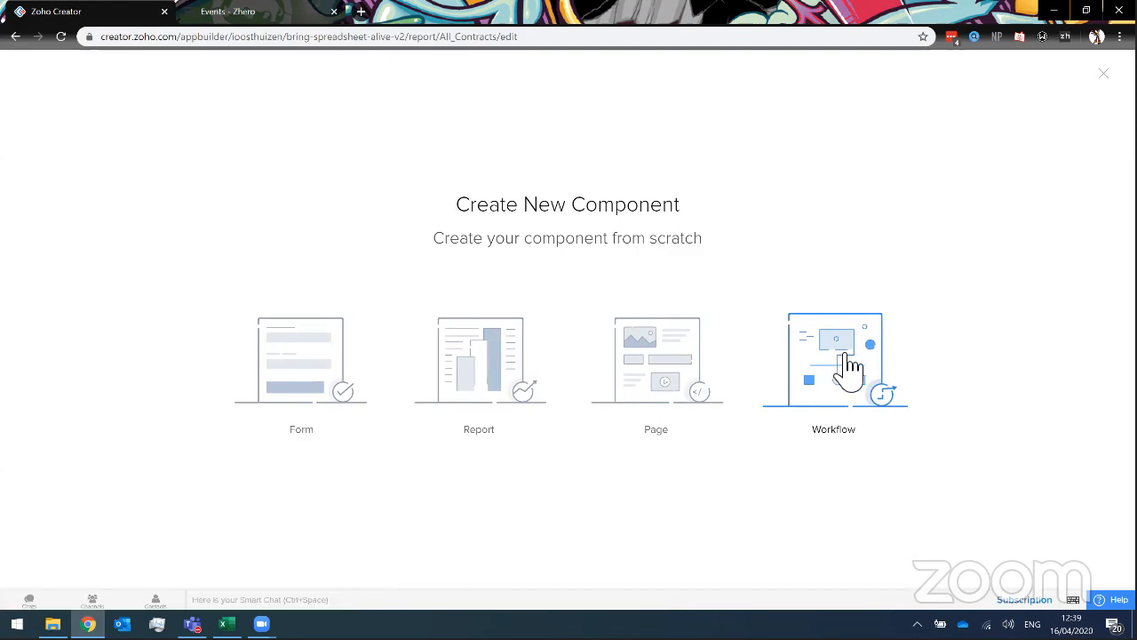
Create a scheduled-date workflow that takes its date from a record's date field.
click(849, 364)
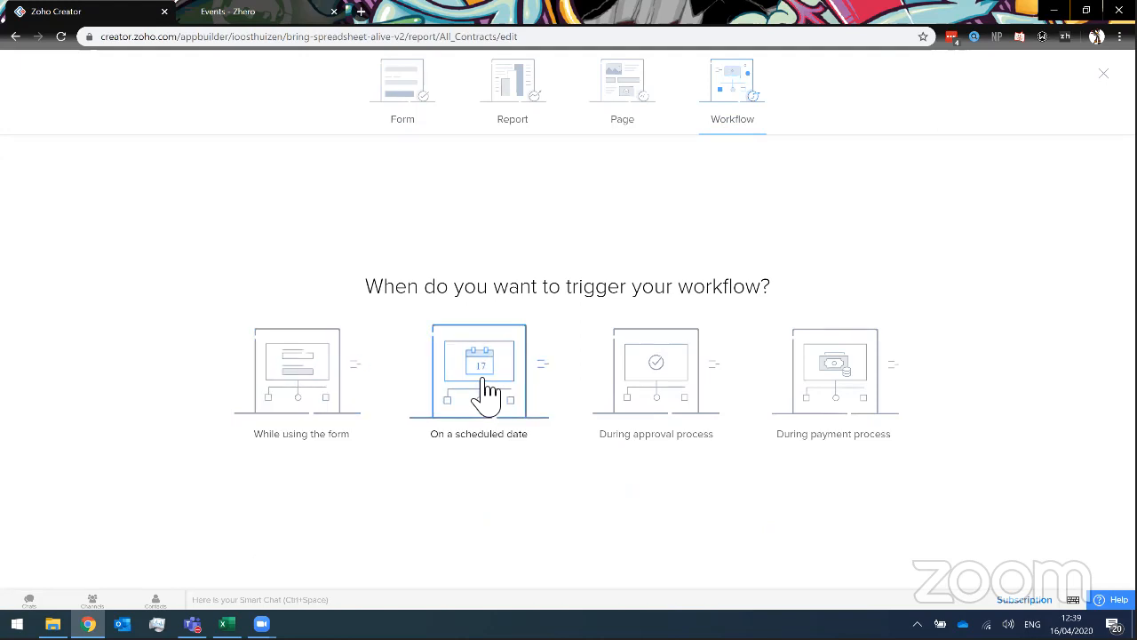
click(478, 344)
click(551, 234)
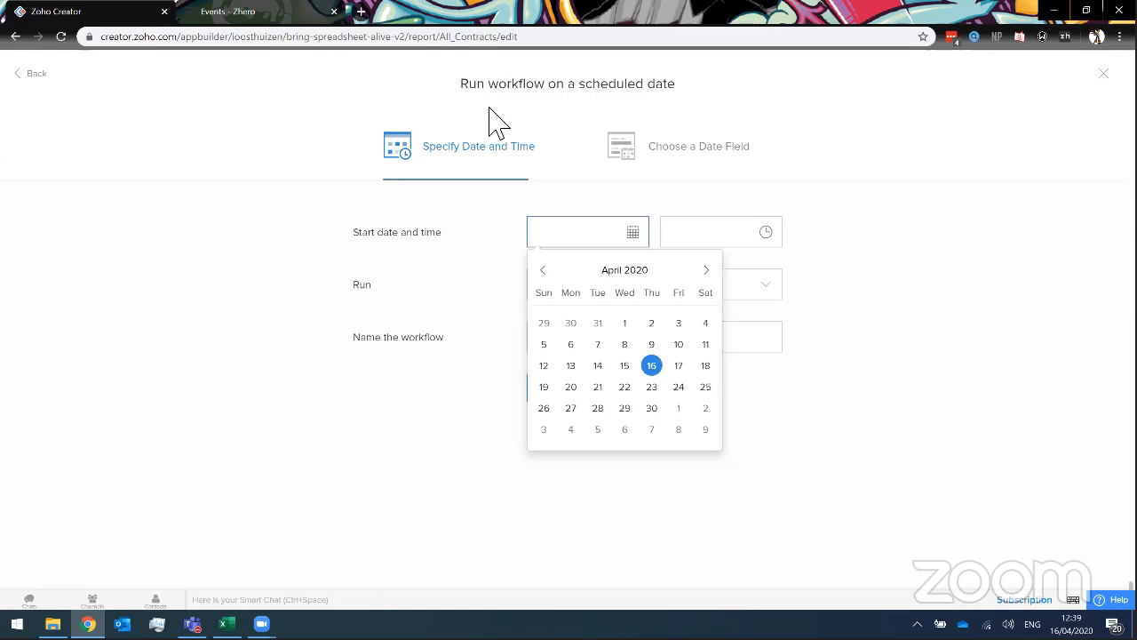
click(710, 167)
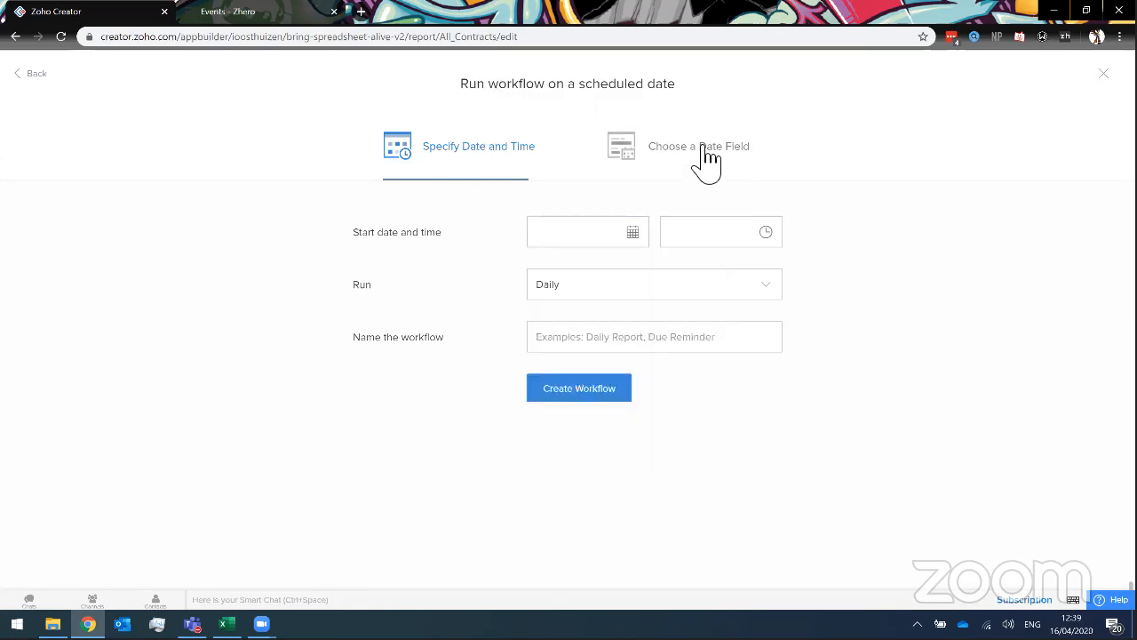
click(708, 160)
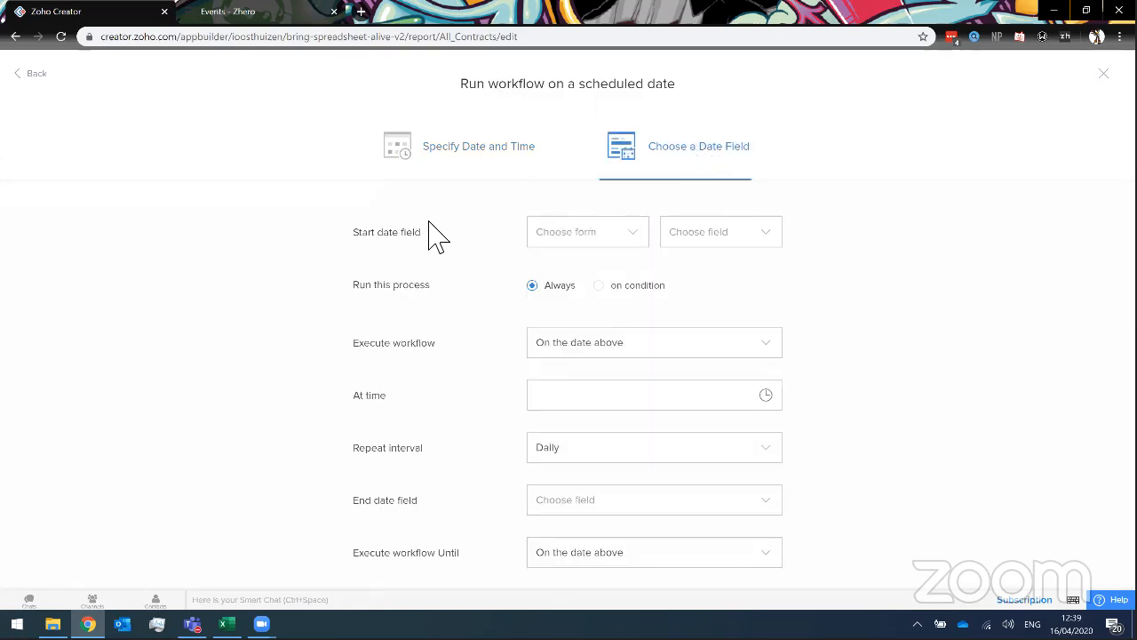
Set the workflow's start date field to Contracts > Contract renewal date.
click(578, 235)
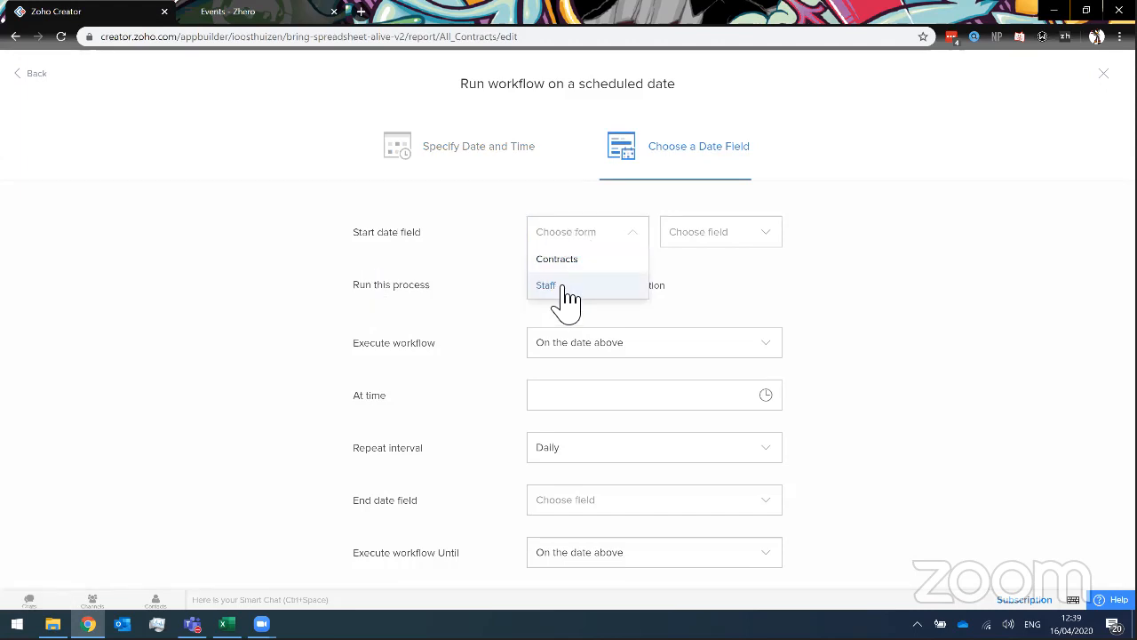
click(560, 287)
click(574, 233)
click(581, 264)
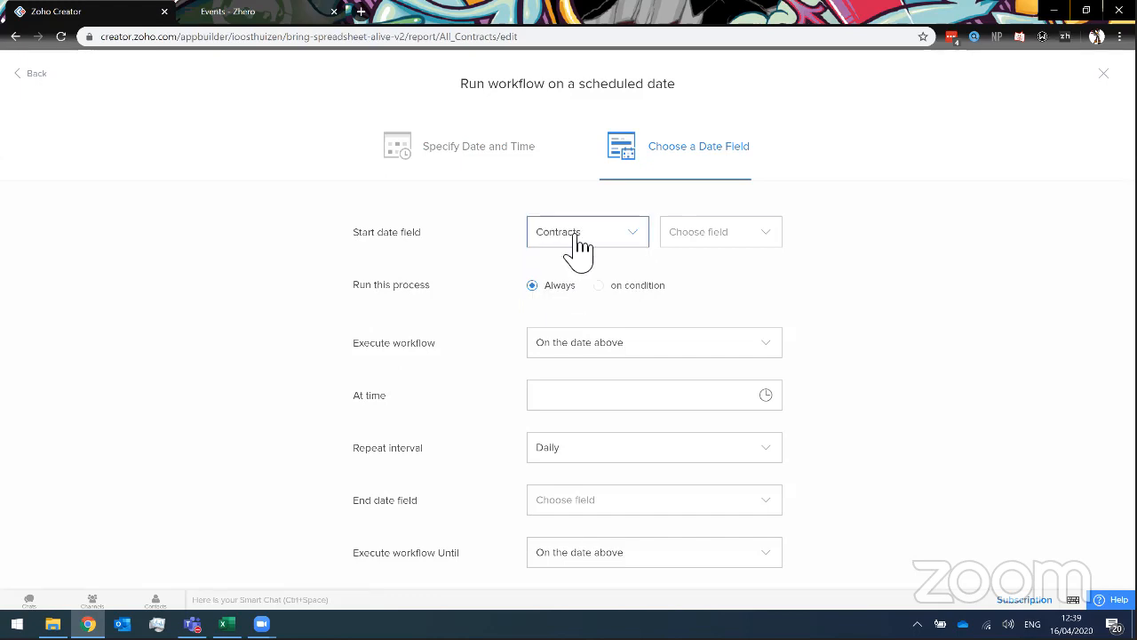
click(730, 236)
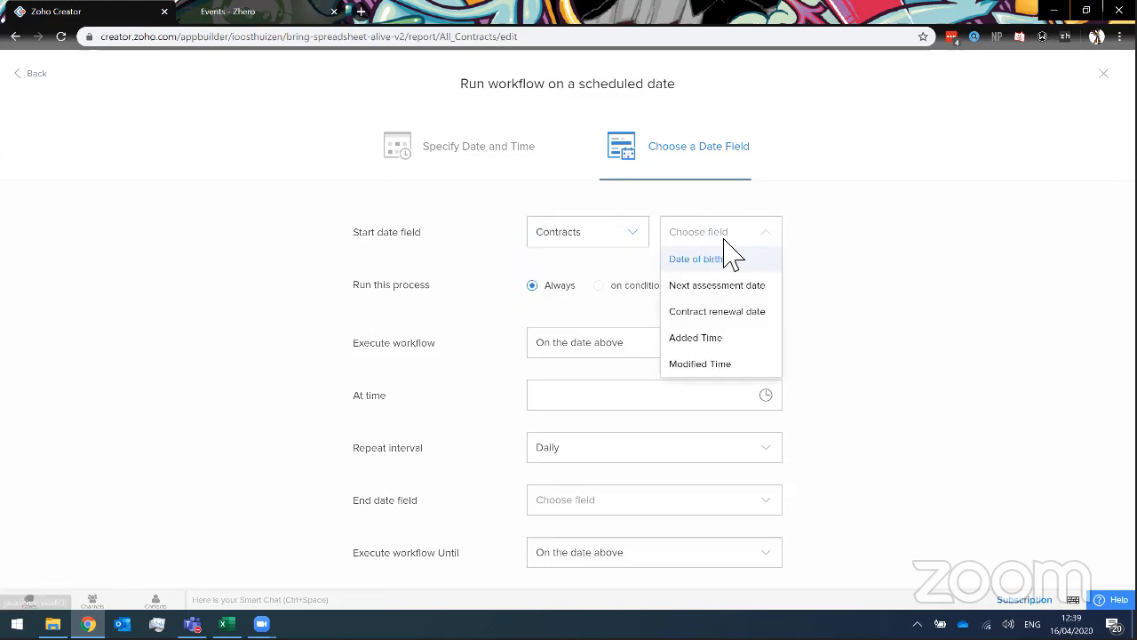
click(724, 313)
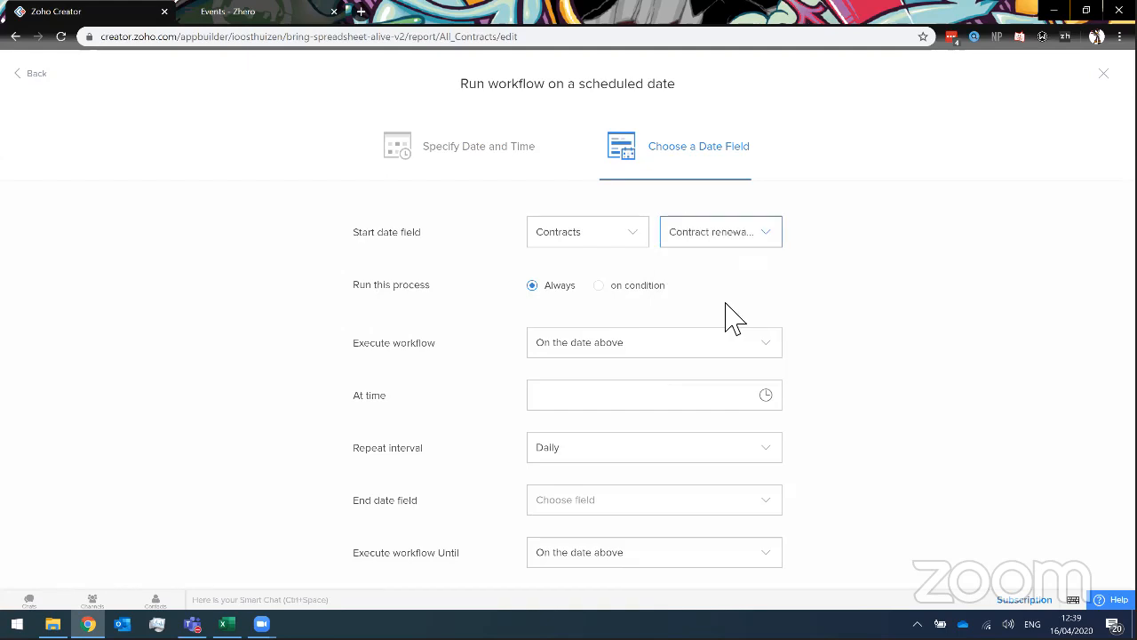
scroll(373, 333, down, 1)
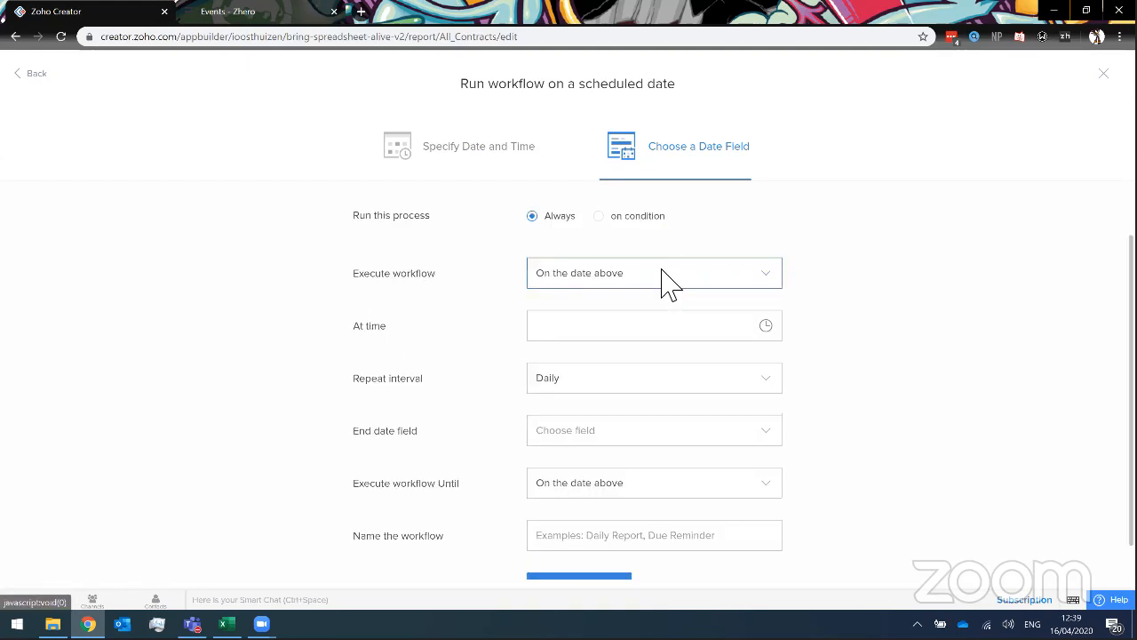
scroll(666, 277, up, 1)
scroll(653, 315, down, 2)
Set the workflow run time to 09:00:00.
click(566, 291)
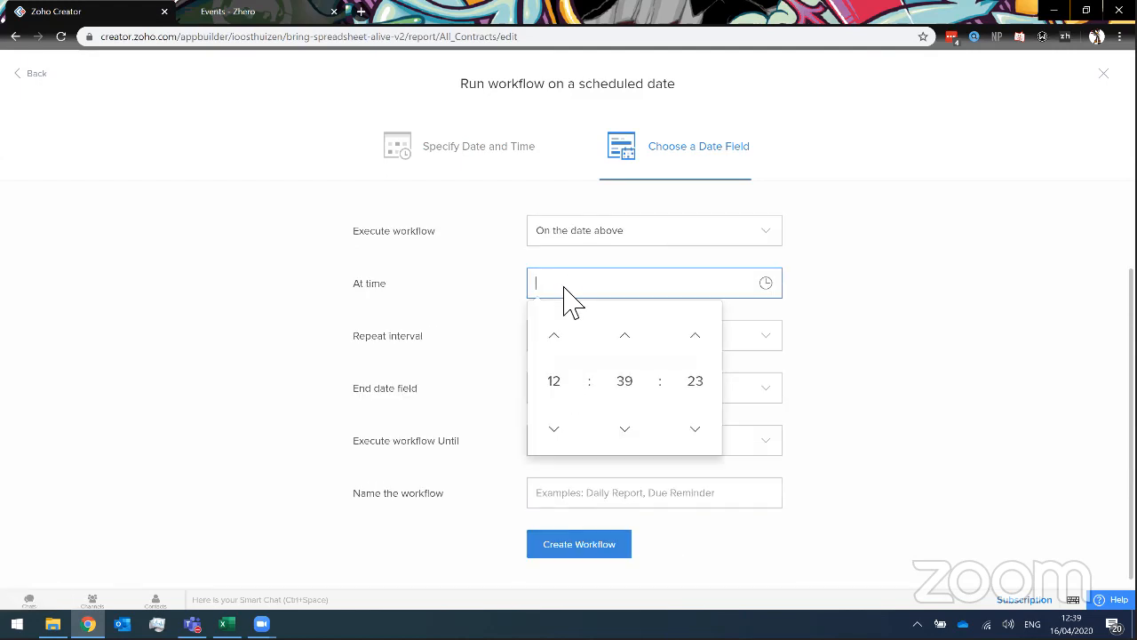
click(576, 384)
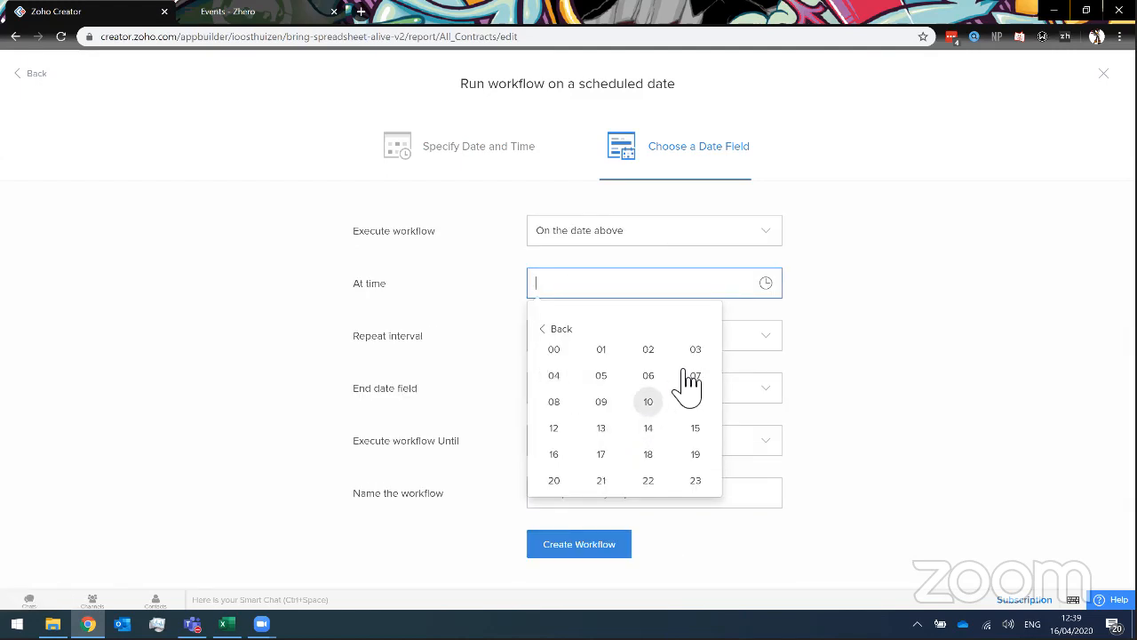
click(599, 403)
click(622, 389)
click(554, 358)
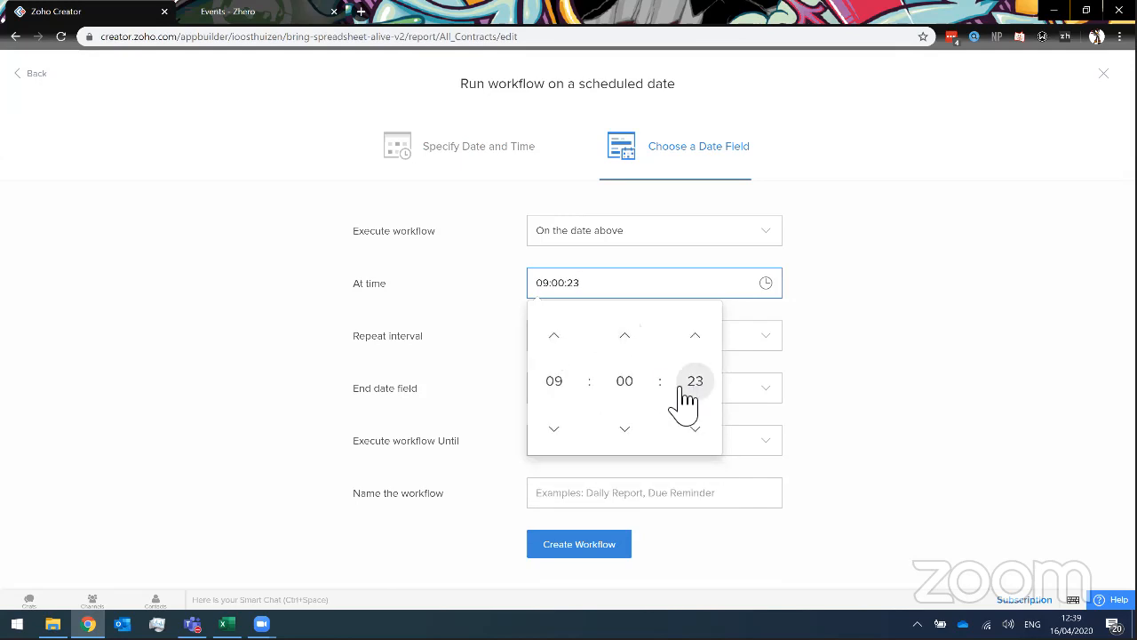
click(687, 389)
click(553, 358)
click(462, 351)
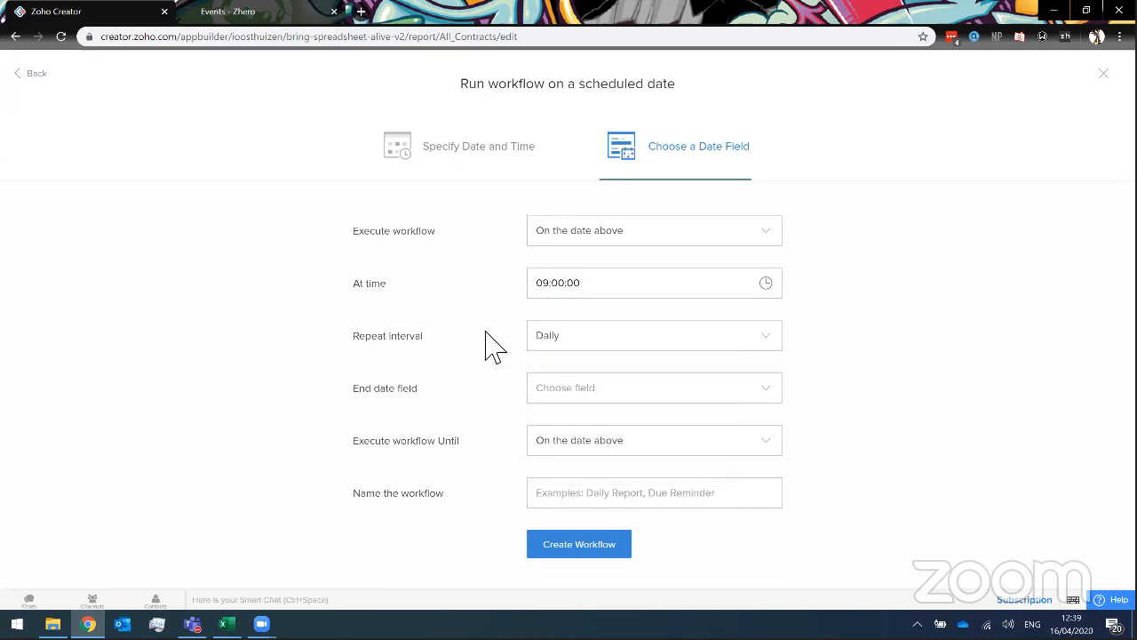
Make it repeat Once, name it 'send Email', and create the workflow.
click(569, 342)
click(560, 467)
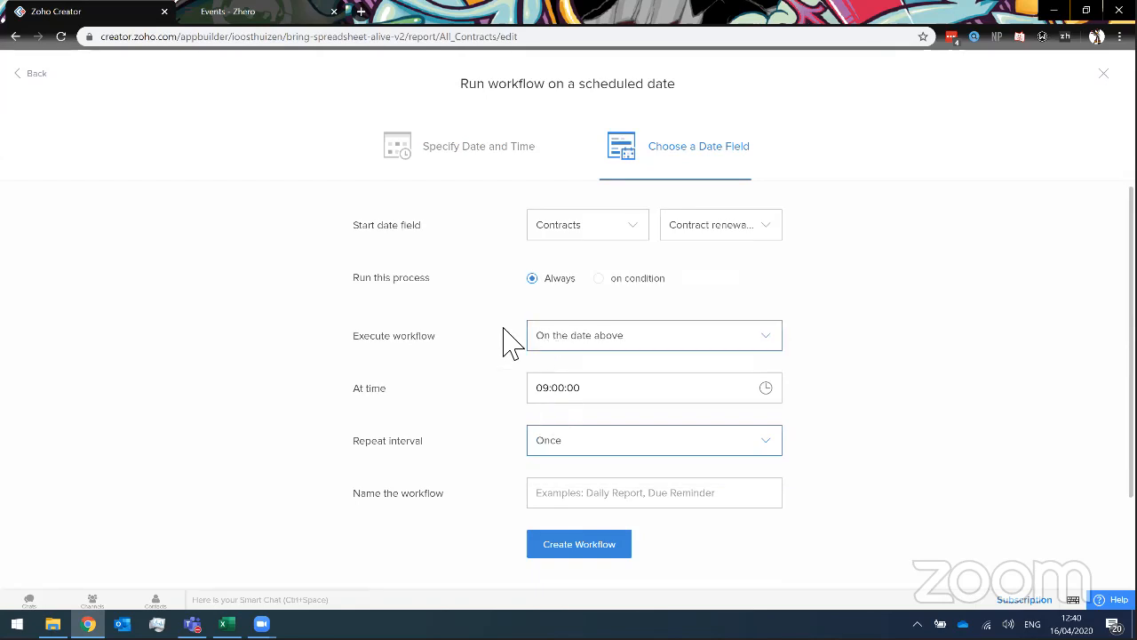
click(640, 503)
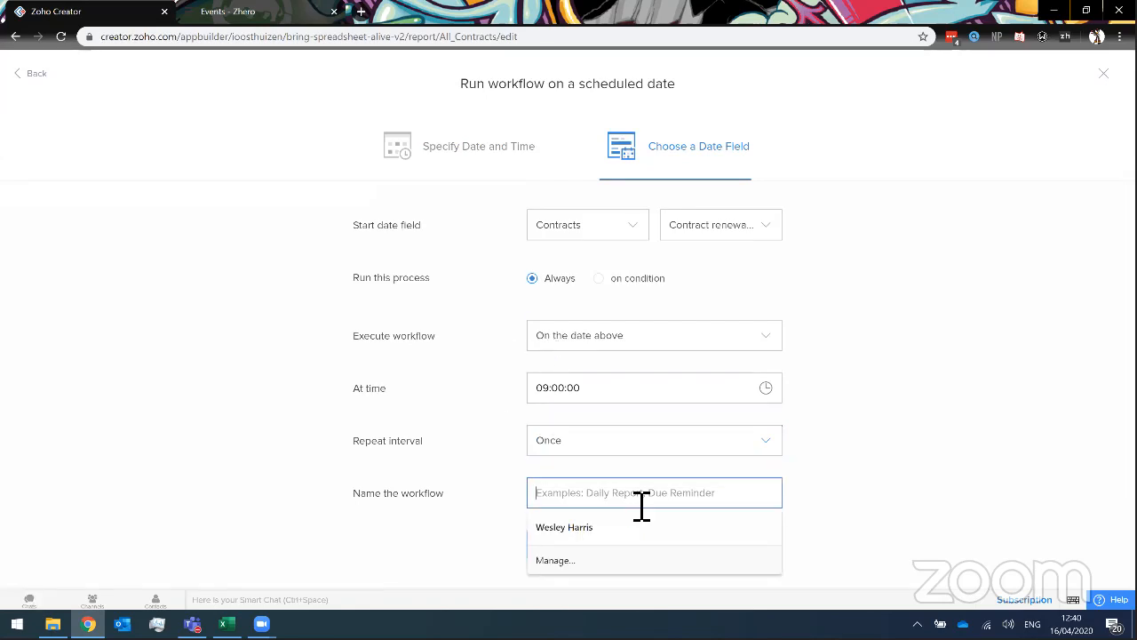
text(send )
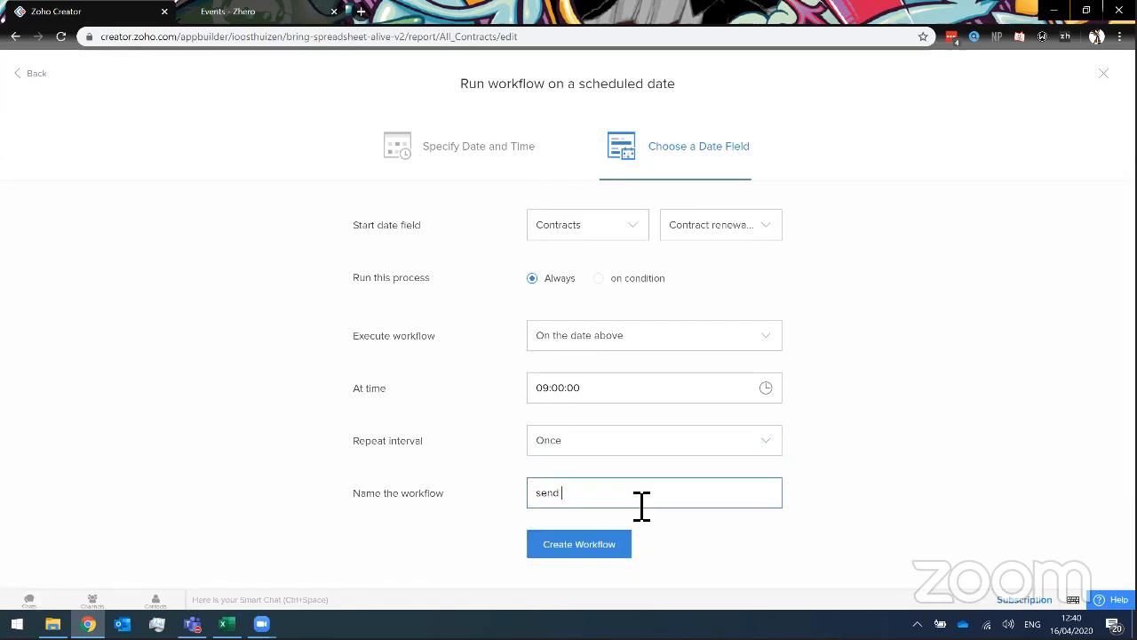
text(Email)
click(606, 547)
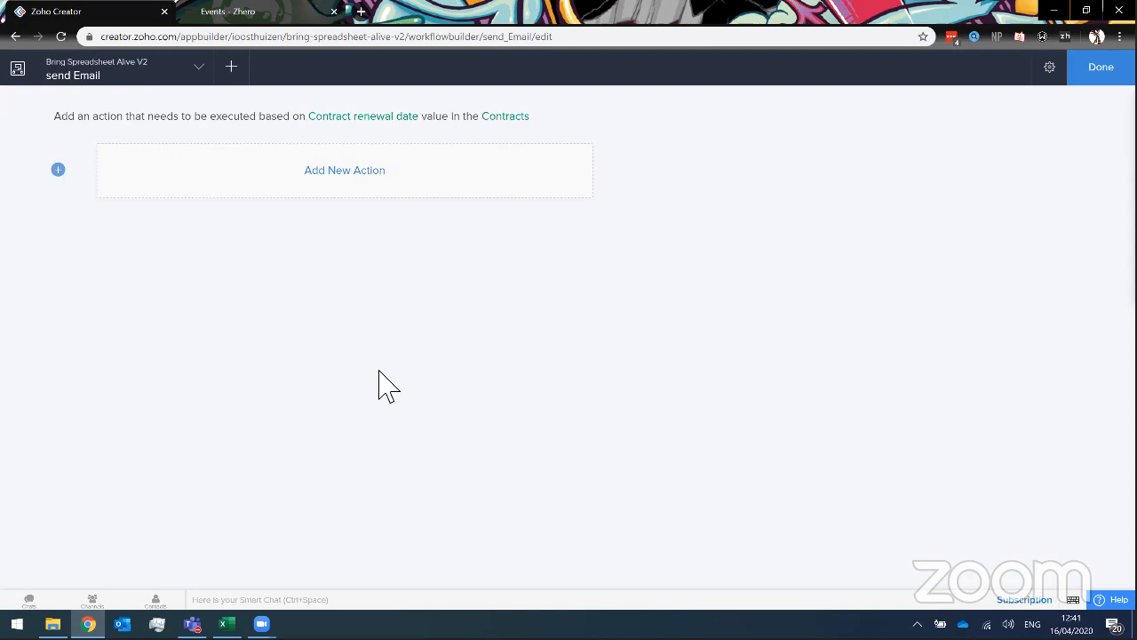
Begin adding the first action to the send Email workflow.
click(358, 184)
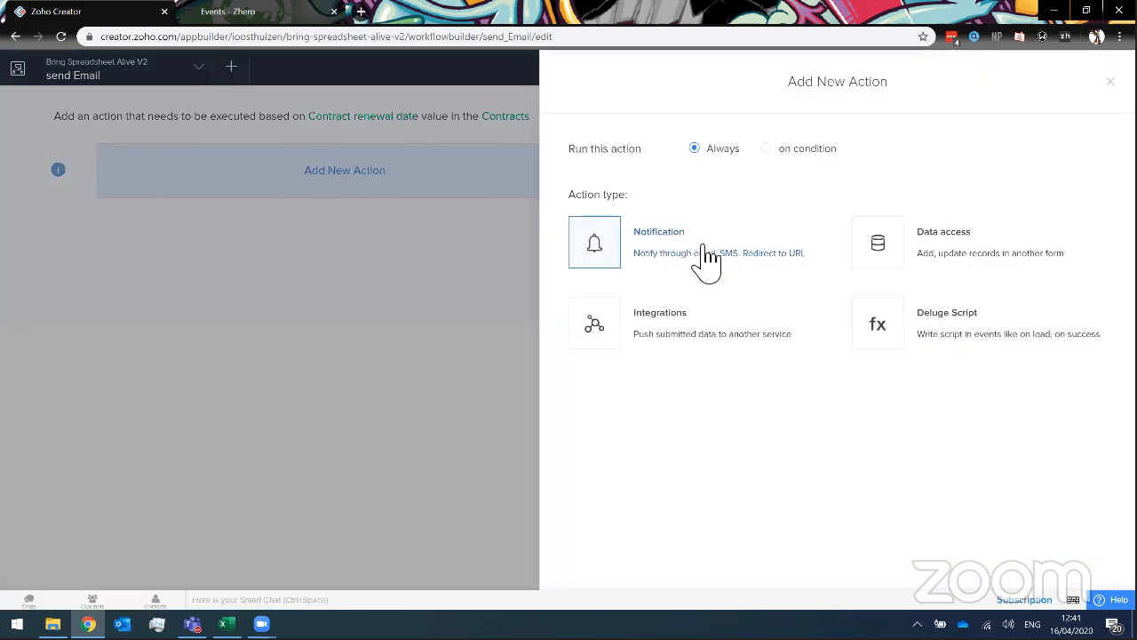
Add a Send email action from the admin's email address to the Reminder Email field, then switch to Excel.
click(706, 257)
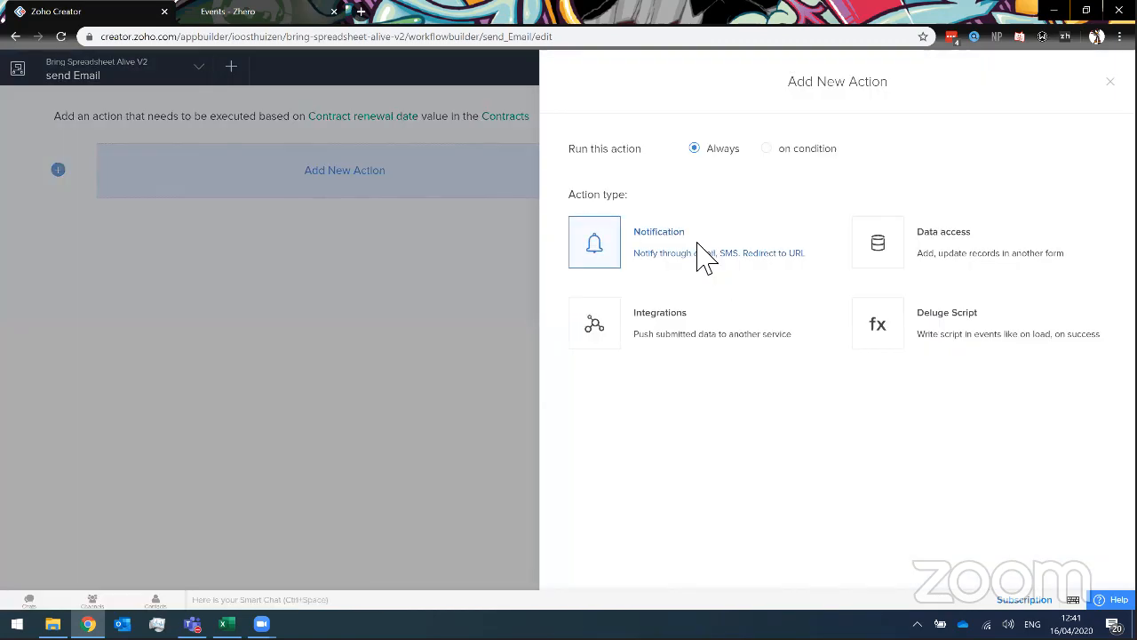
click(632, 229)
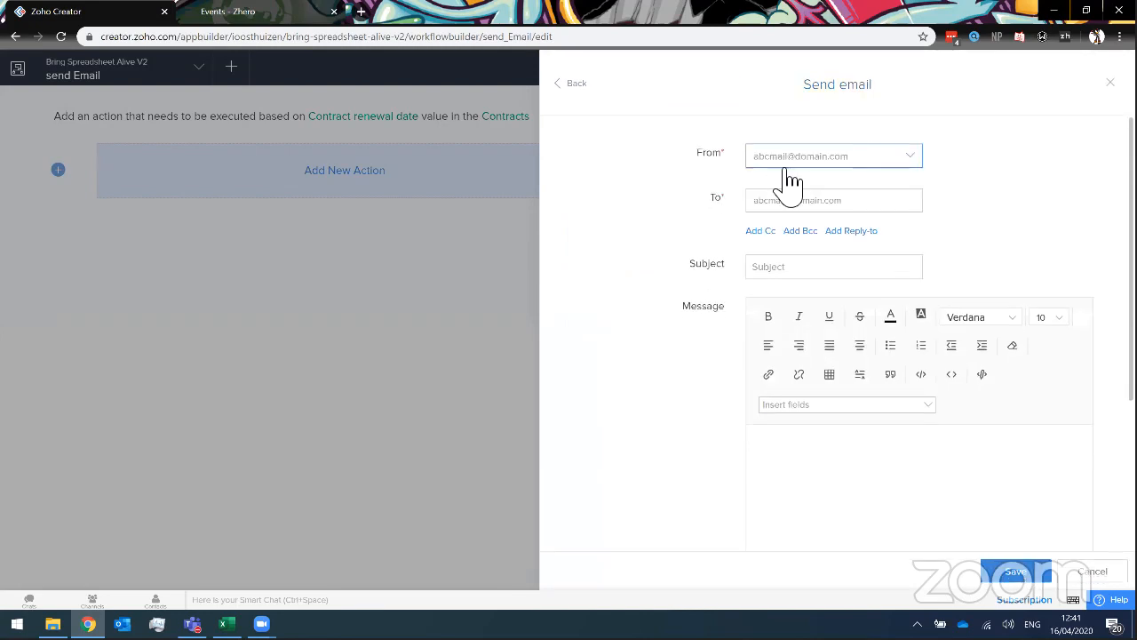
click(800, 158)
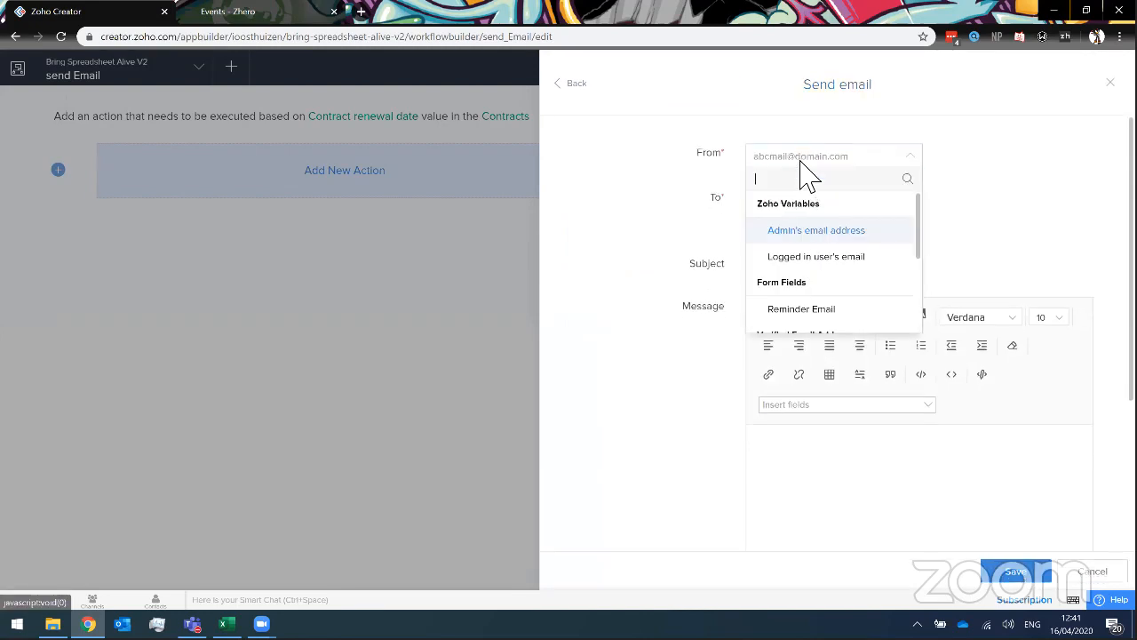
click(828, 234)
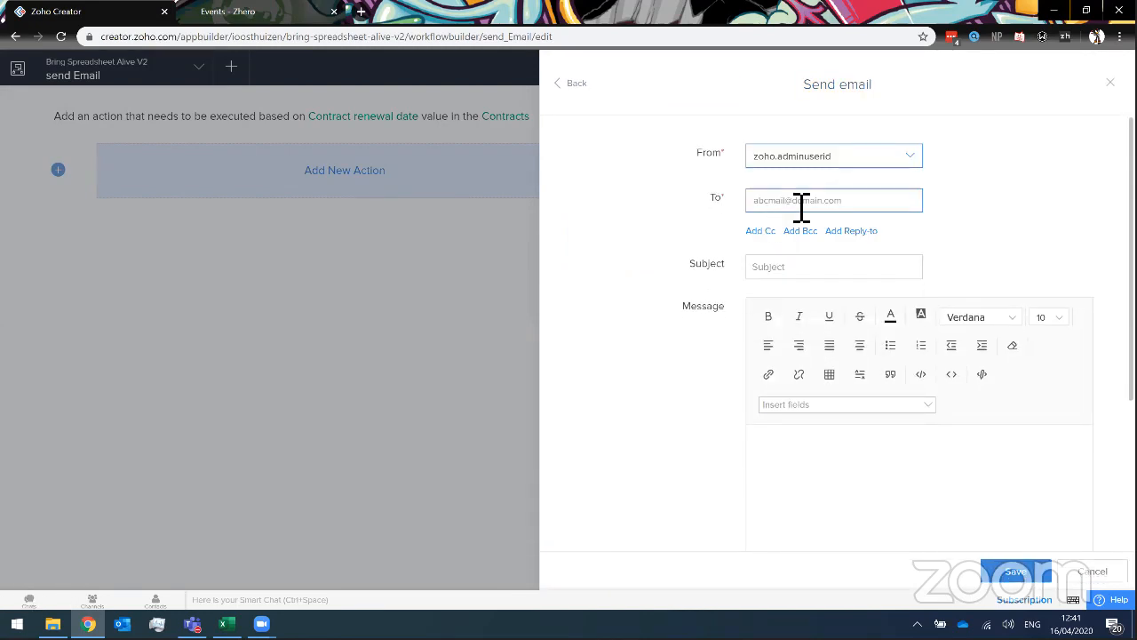
click(800, 203)
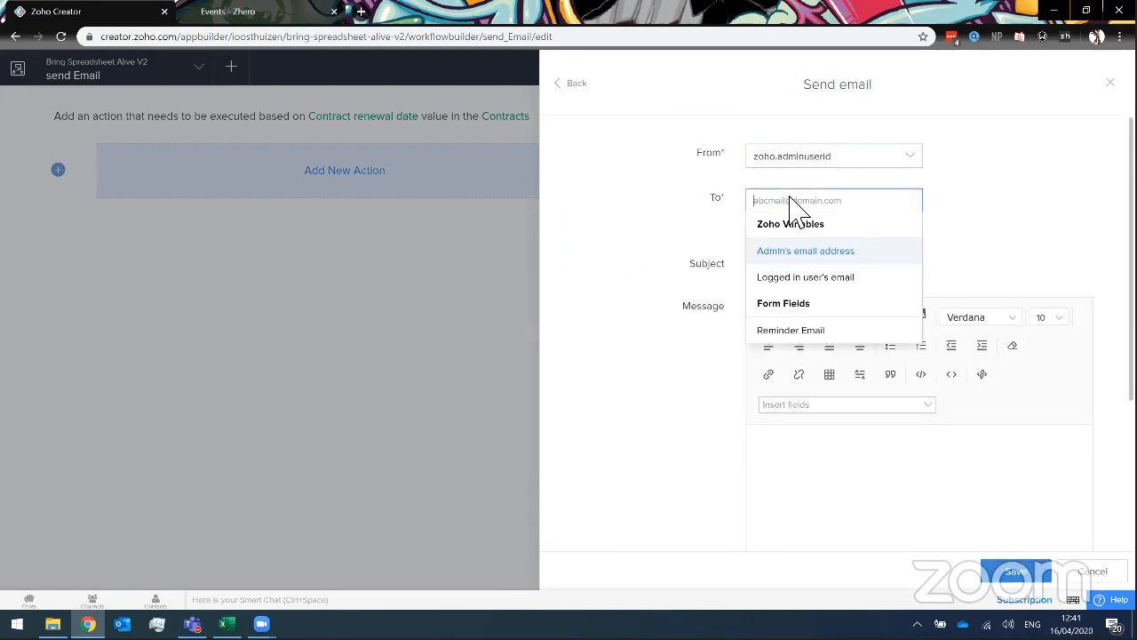
click(800, 330)
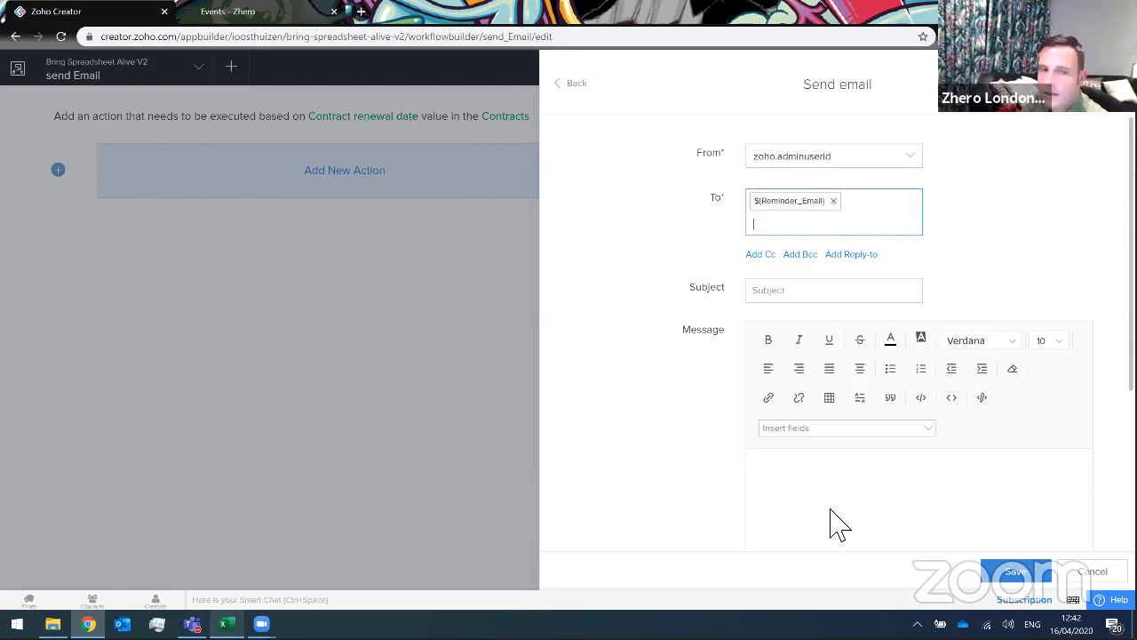
key(alt+Tab)
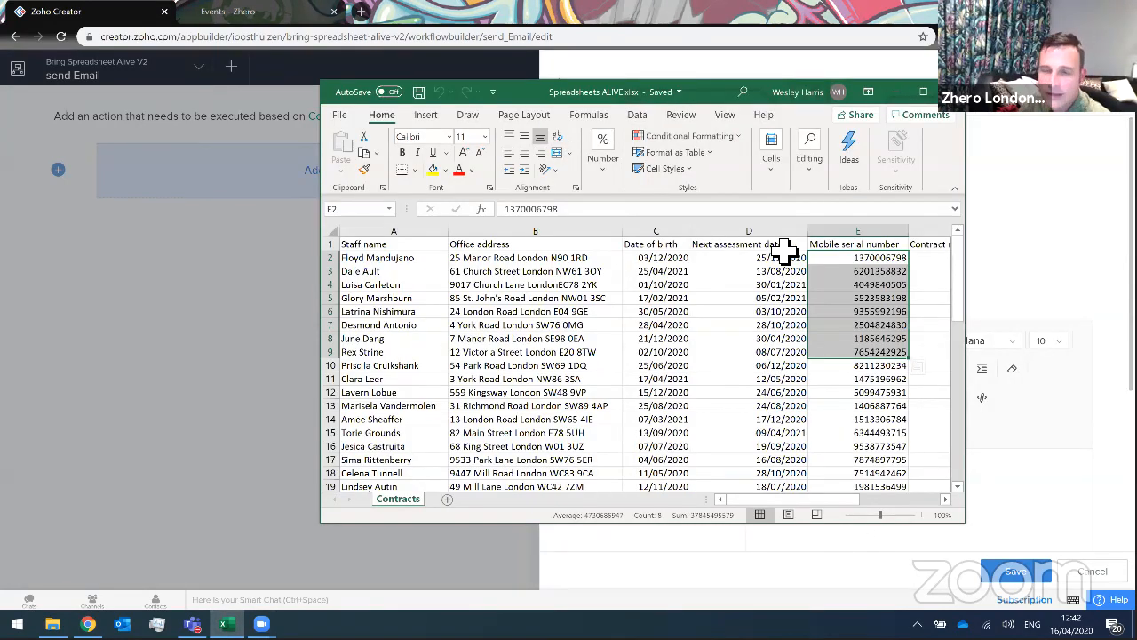
Scroll to column G and select the Reminder Email addresses in G1:G16.
scroll(844, 251, right, 2)
drag(849, 248, 864, 446)
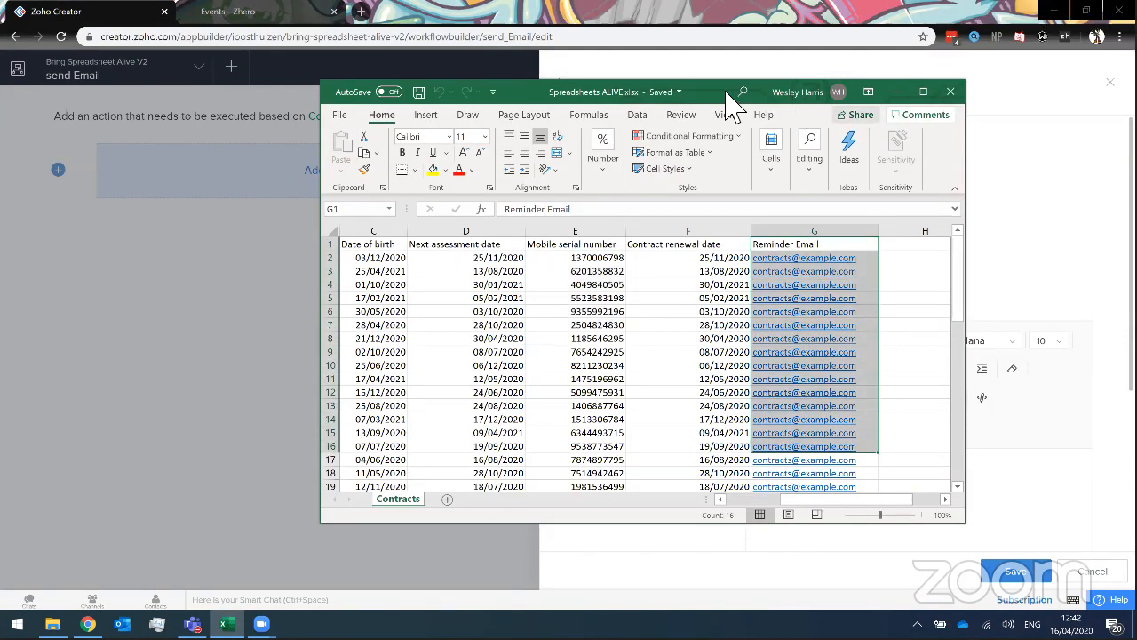
drag(662, 94, 630, 96)
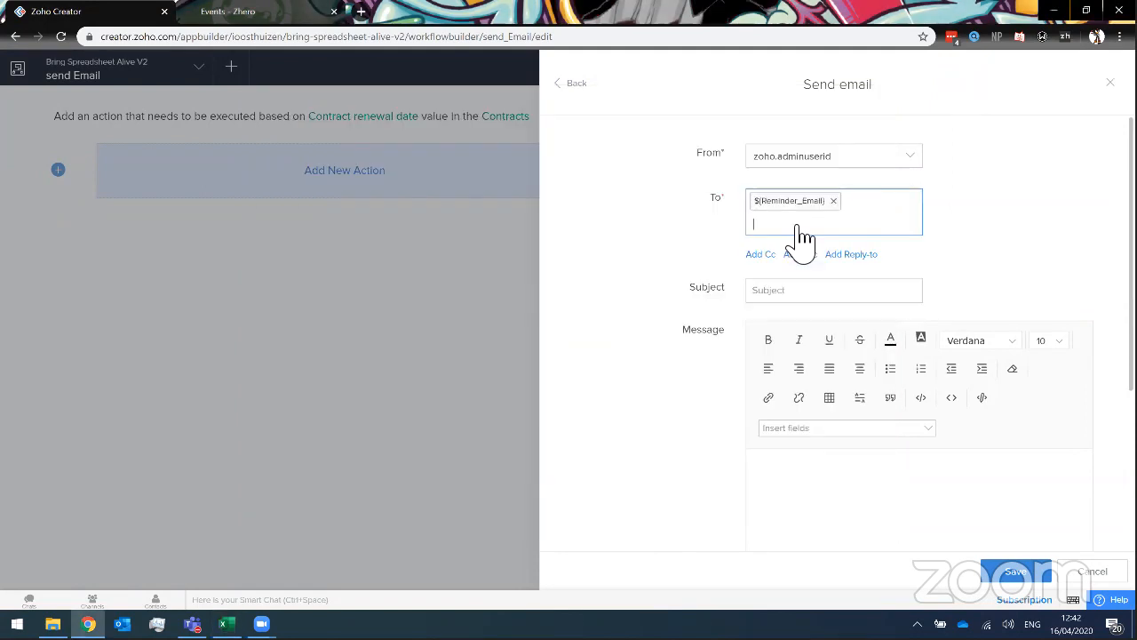
Replace the typed 'contracts' recipient with the ${Reminder_Email} form field.
click(803, 245)
text(contracts@)
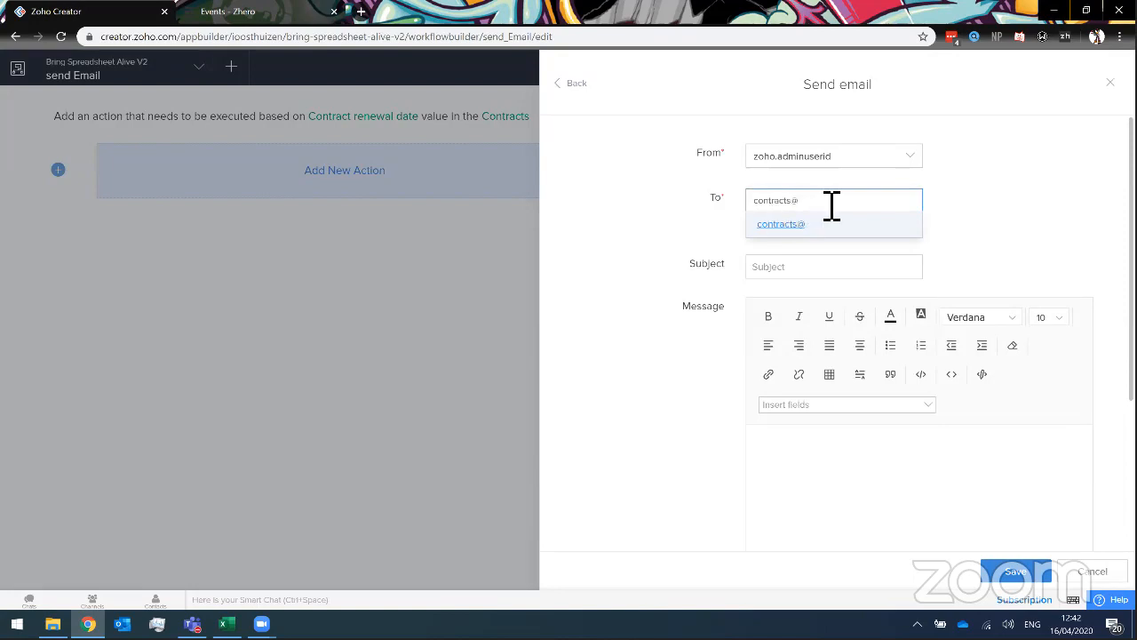
key(ctrl+a)
key(BackSpace)
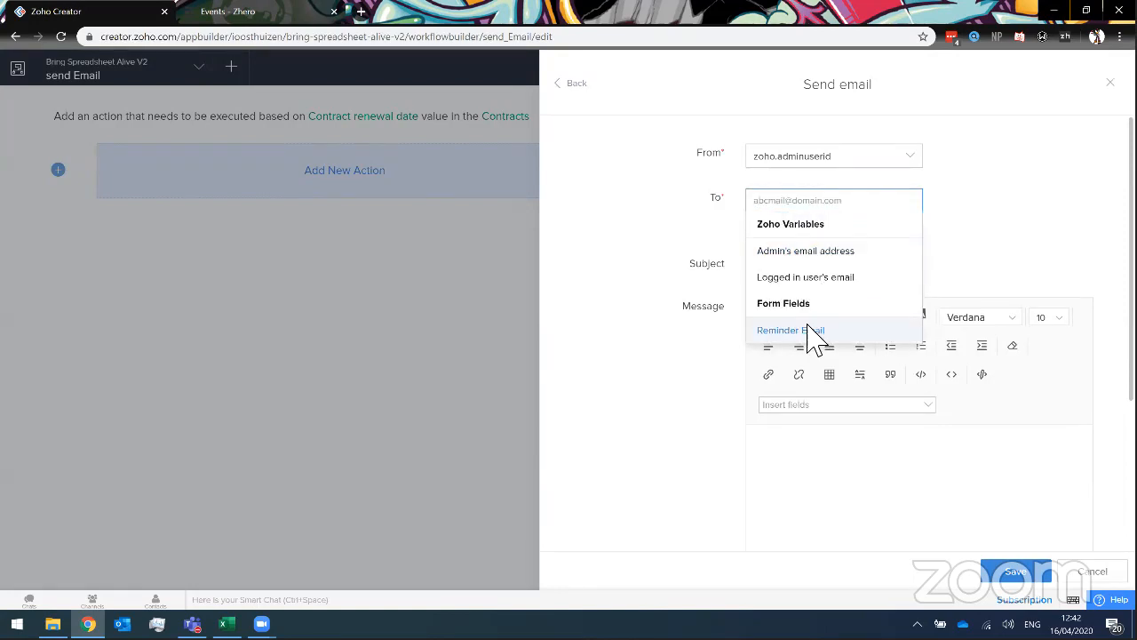
click(810, 329)
click(792, 295)
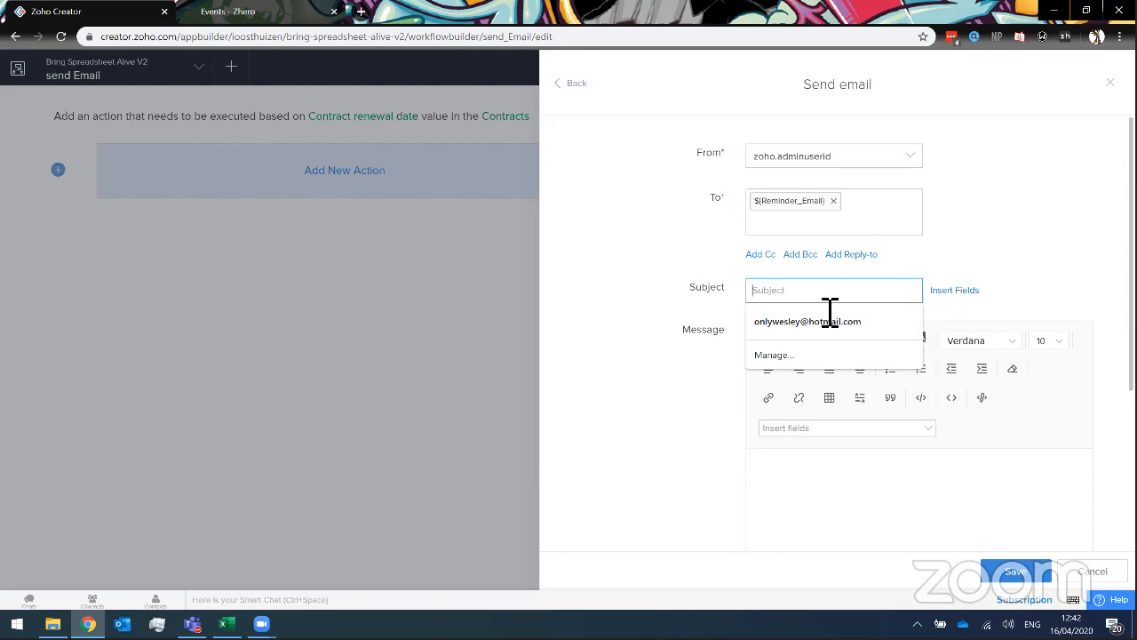
Insert the Staff name field at the start of the email subject.
text(Ren)
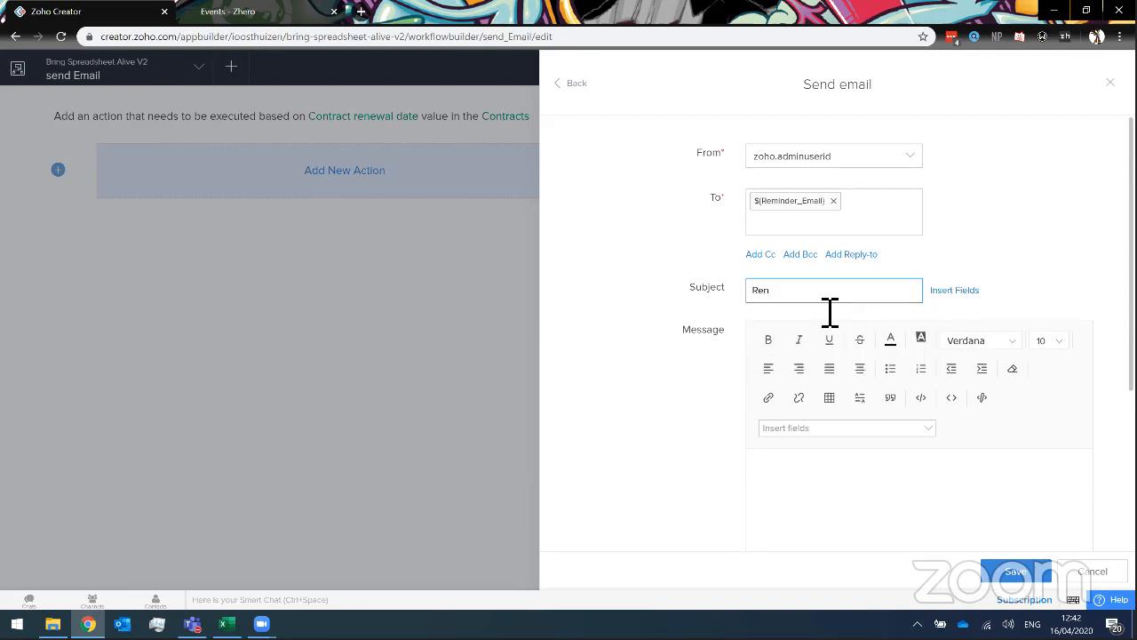
key(BackSpace)
key(BackSpace)
key(BackSpace)
click(952, 292)
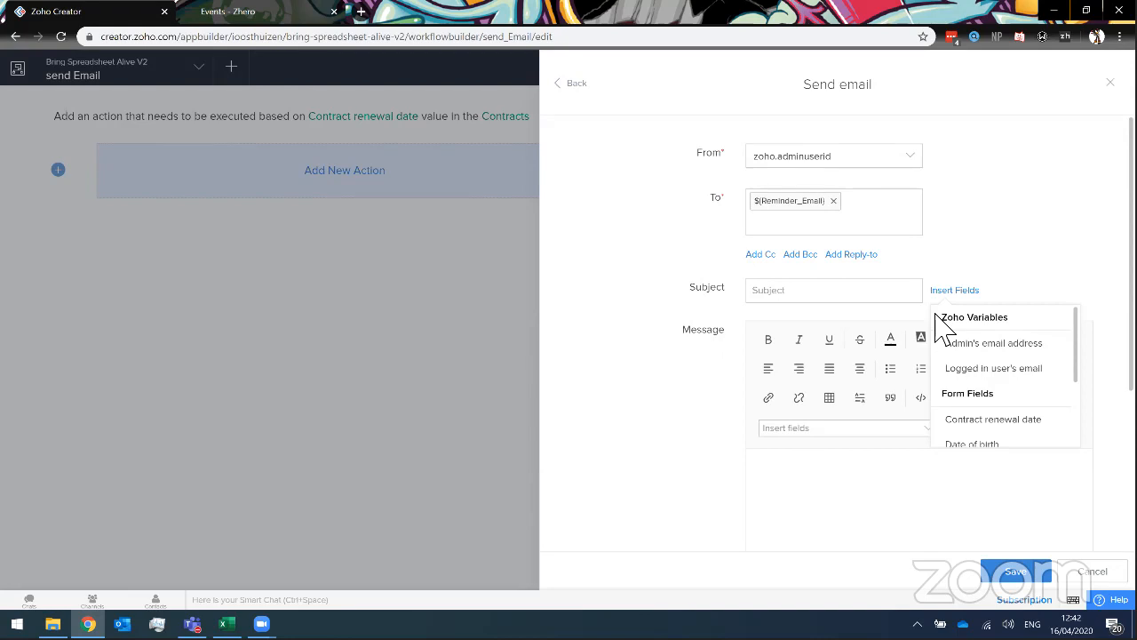
scroll(988, 435, down, 3)
click(984, 438)
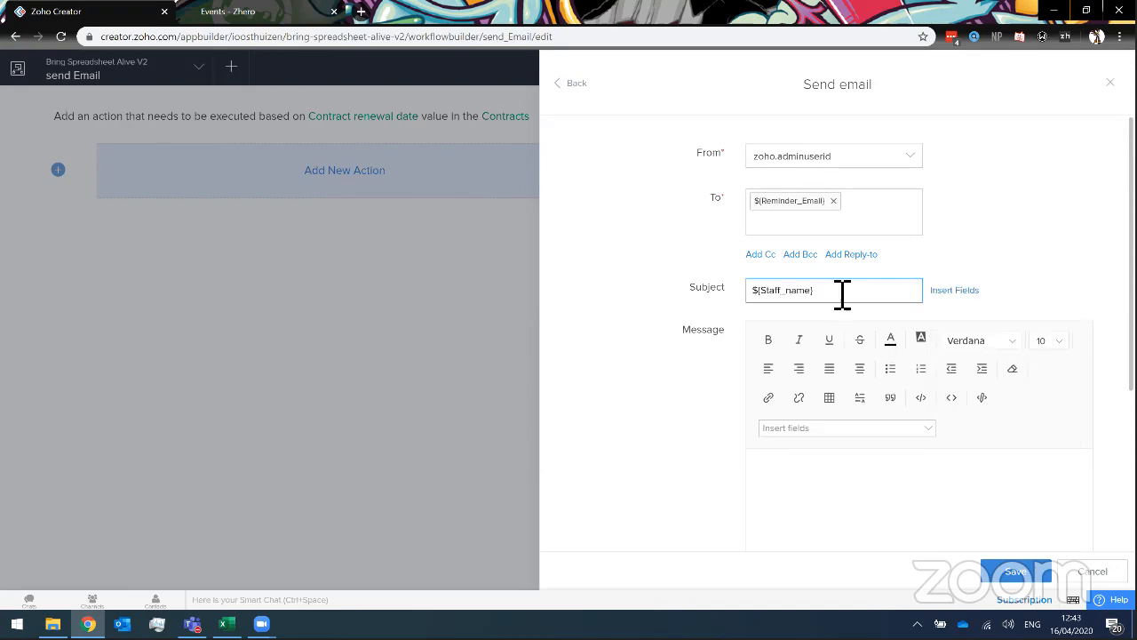
Finish typing the subject so it reads ${Staff_name}'s Renewal.
text('n)
key(BackSpace)
text(s Renew)
key(BackSpace)
key(BackSpace)
key(BackSpace)
key(BackSpace)
key(BackSpace)
text(Ren)
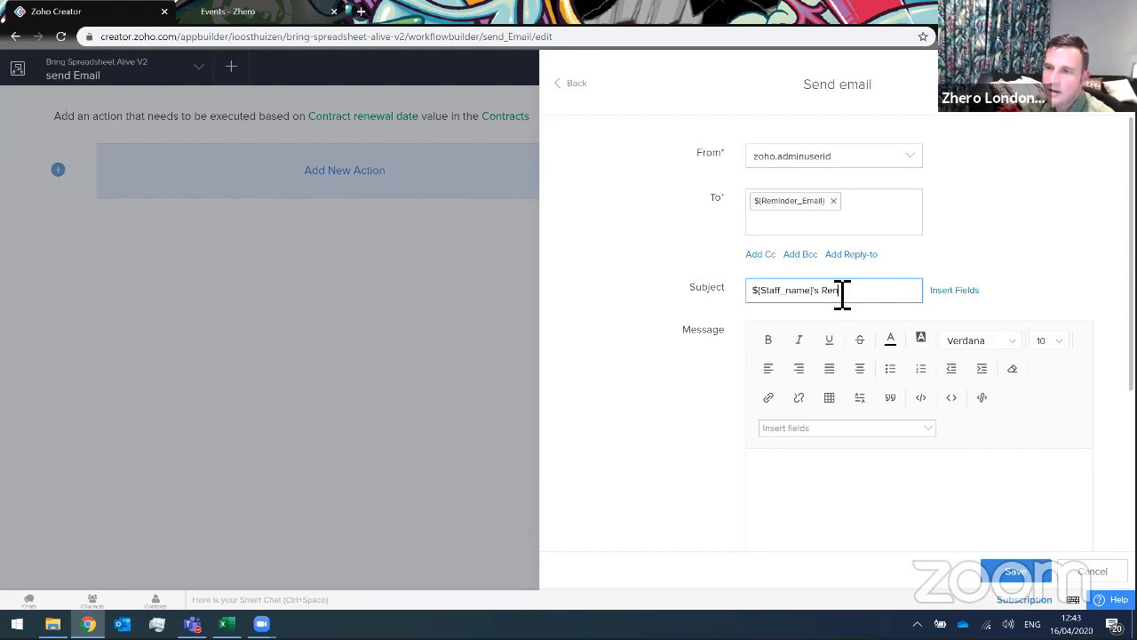
key(BackSpace)
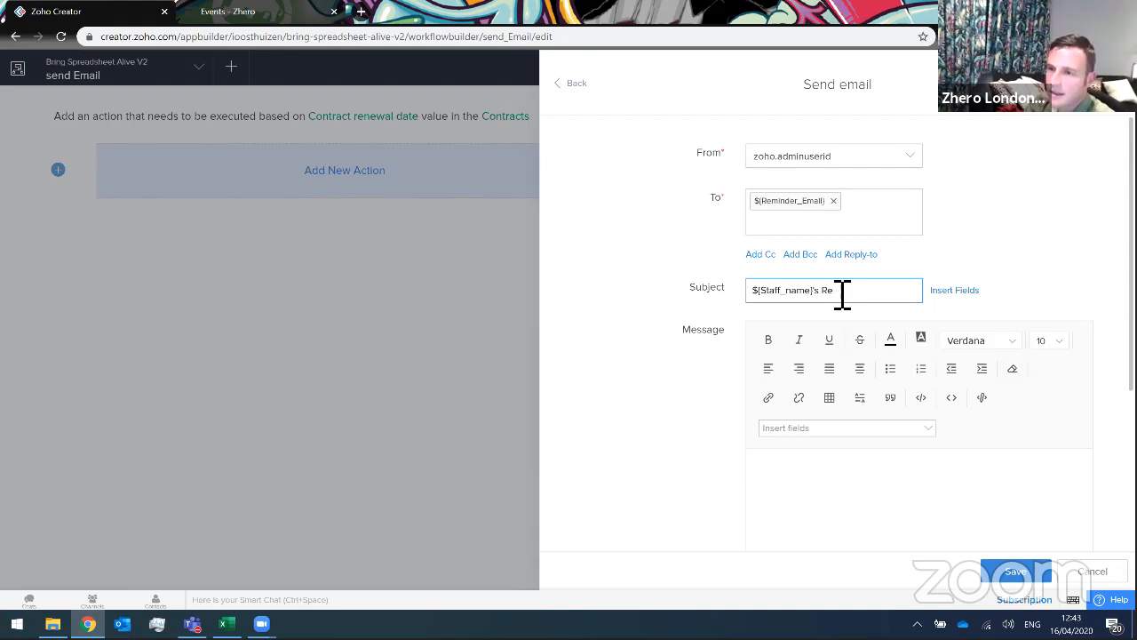
text(ew)
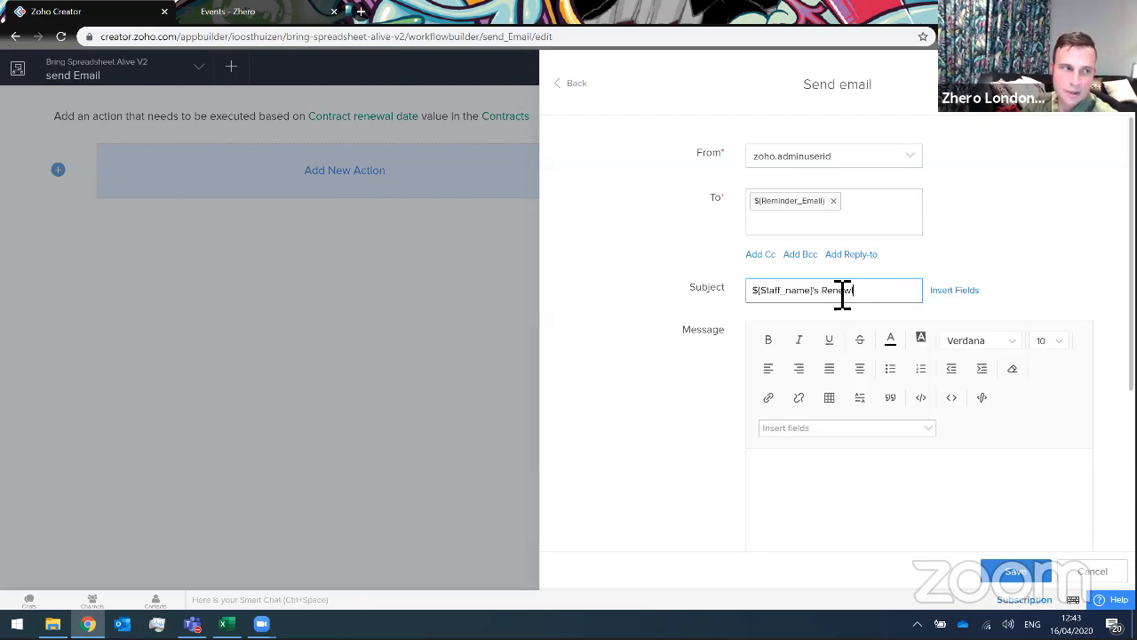
text(a)
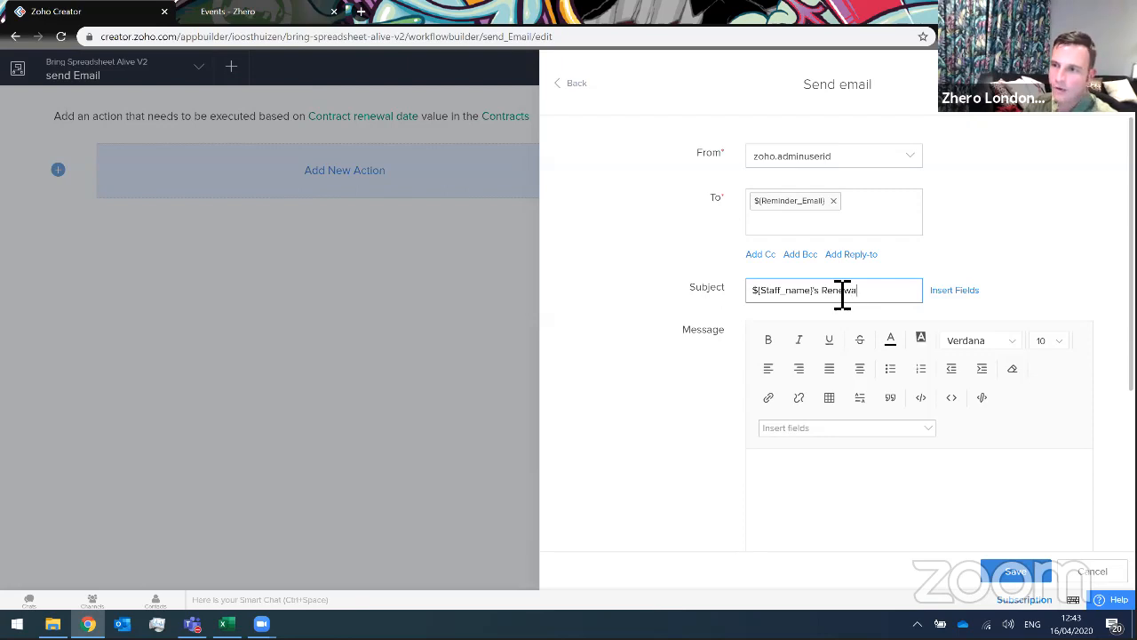
text(l)
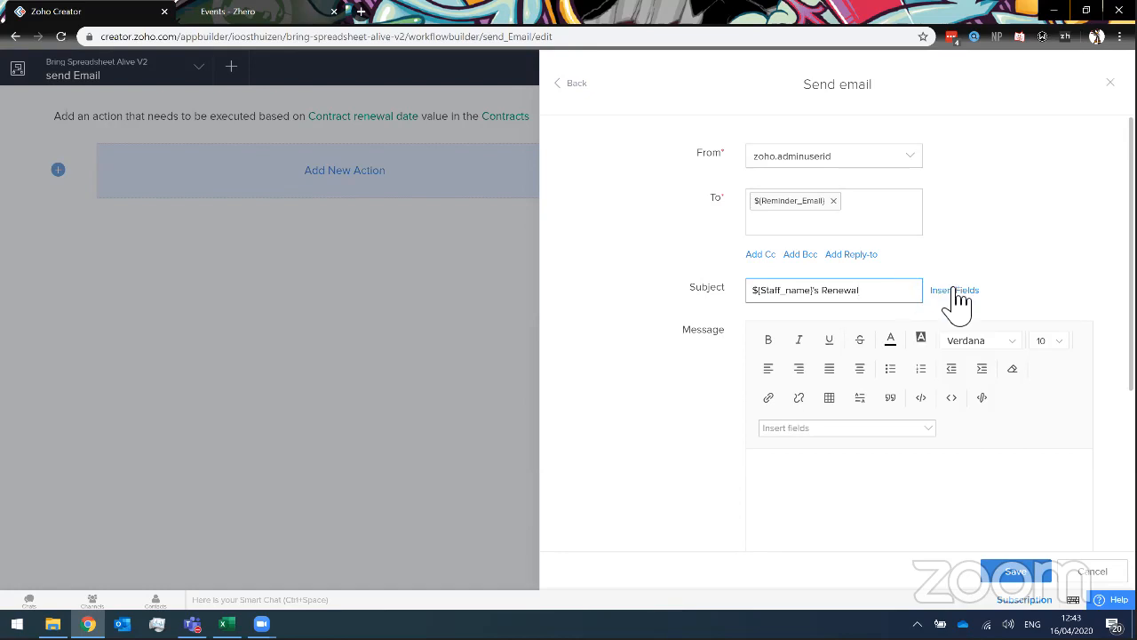
Insert the Staff name field into the email message body.
click(835, 503)
scroll(817, 488, down, 1)
click(826, 357)
scroll(836, 498, down, 3)
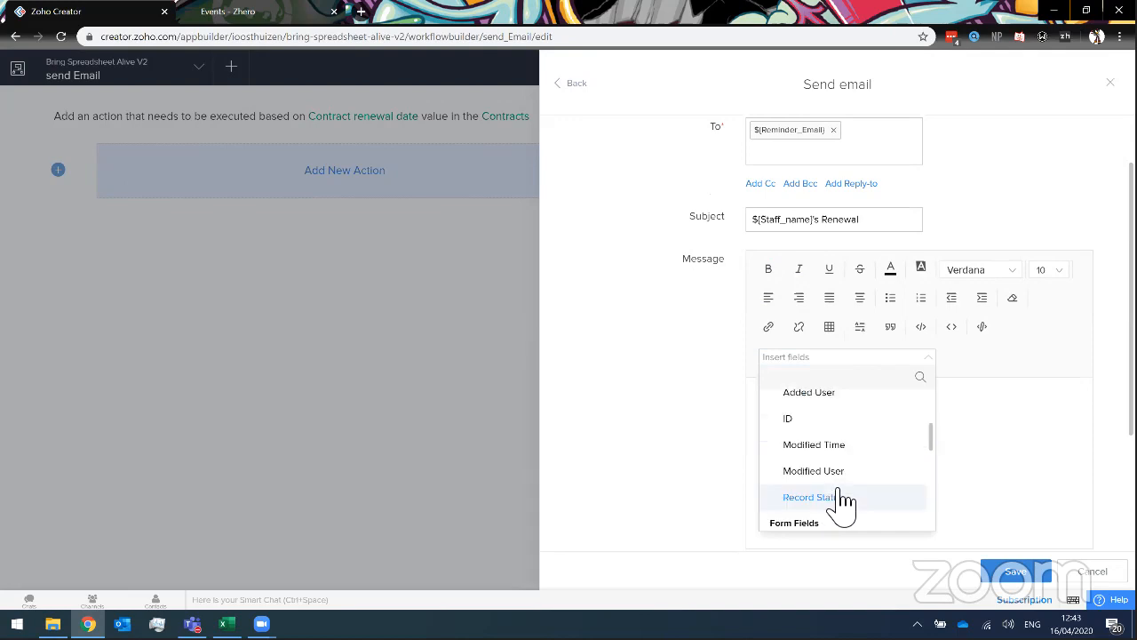
scroll(842, 504, down, 3)
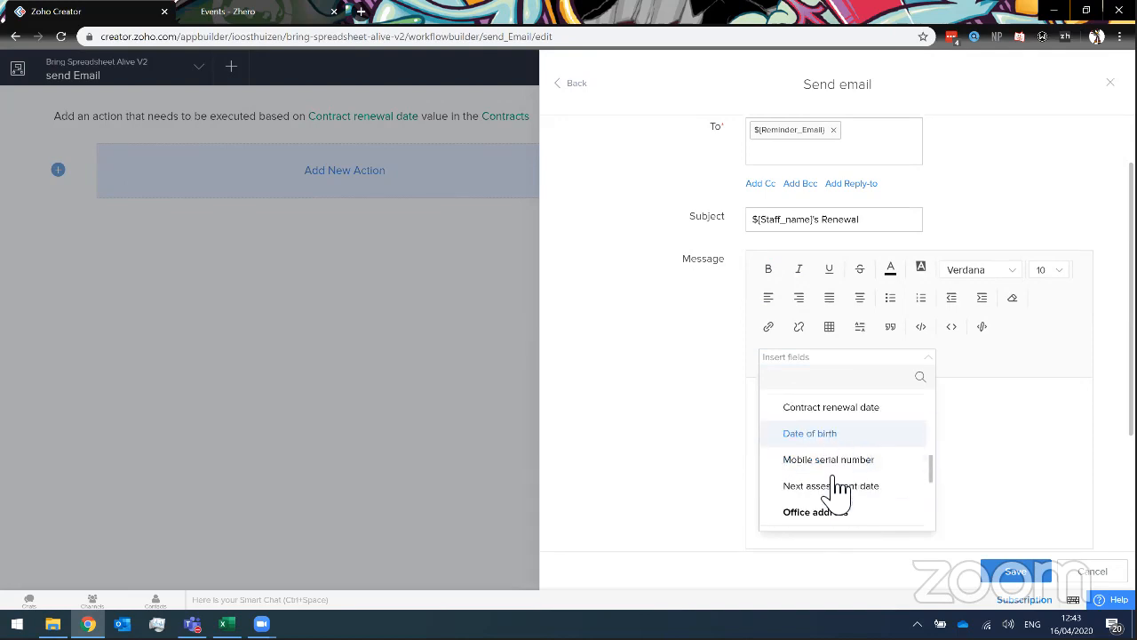
scroll(840, 450, down, 5)
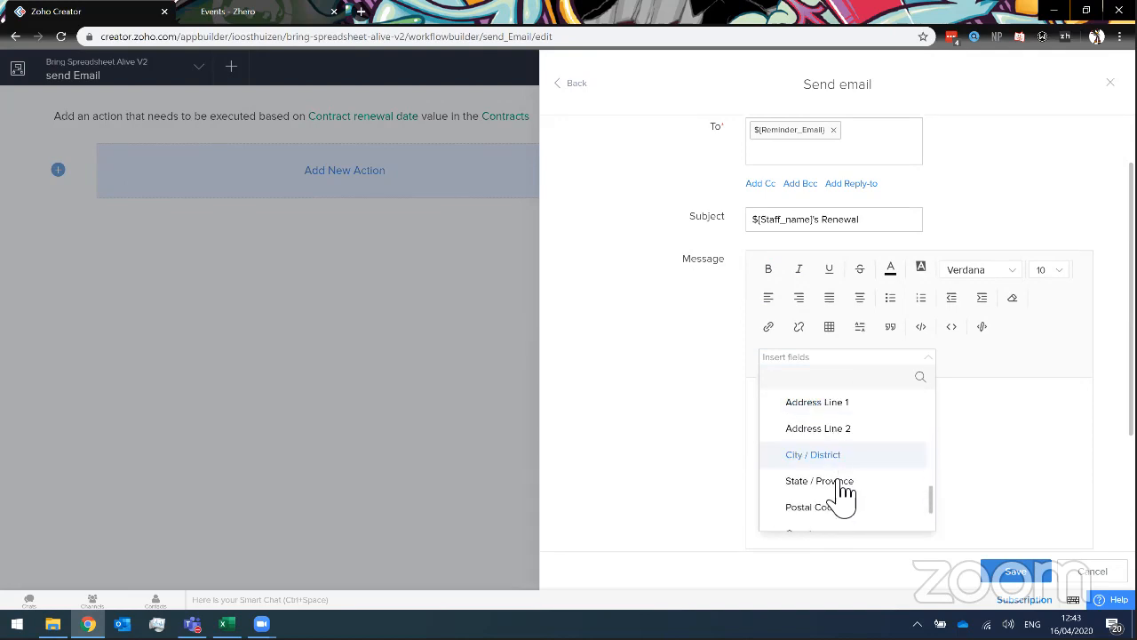
click(830, 523)
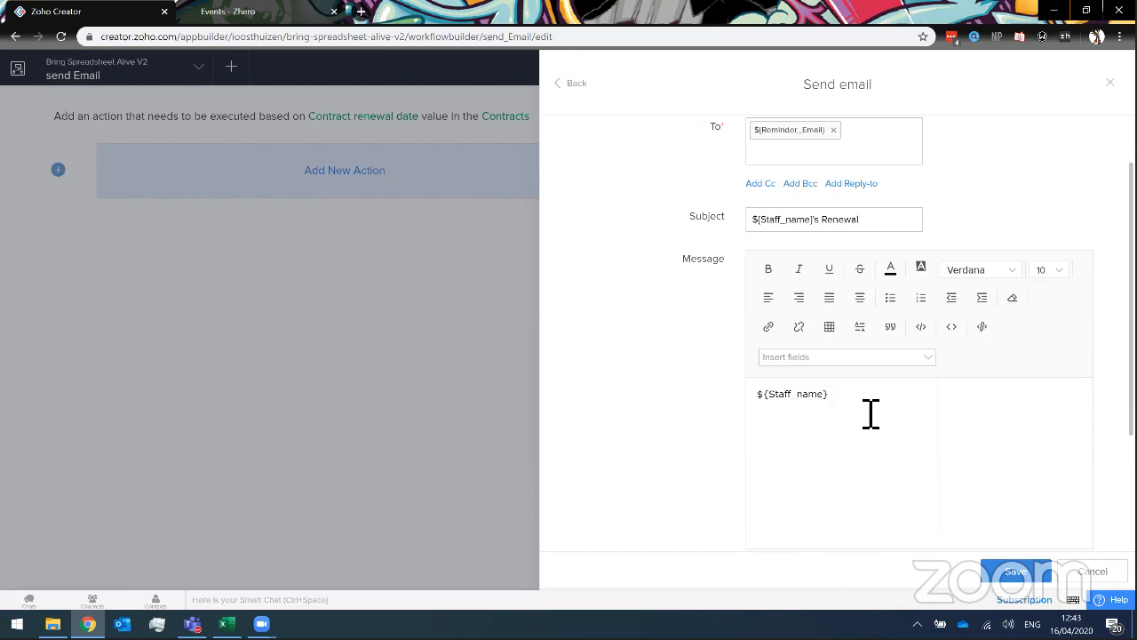
Make the message read ${Staff_name}'s Renewal has arrived and save the action.
drag(885, 221, 731, 241)
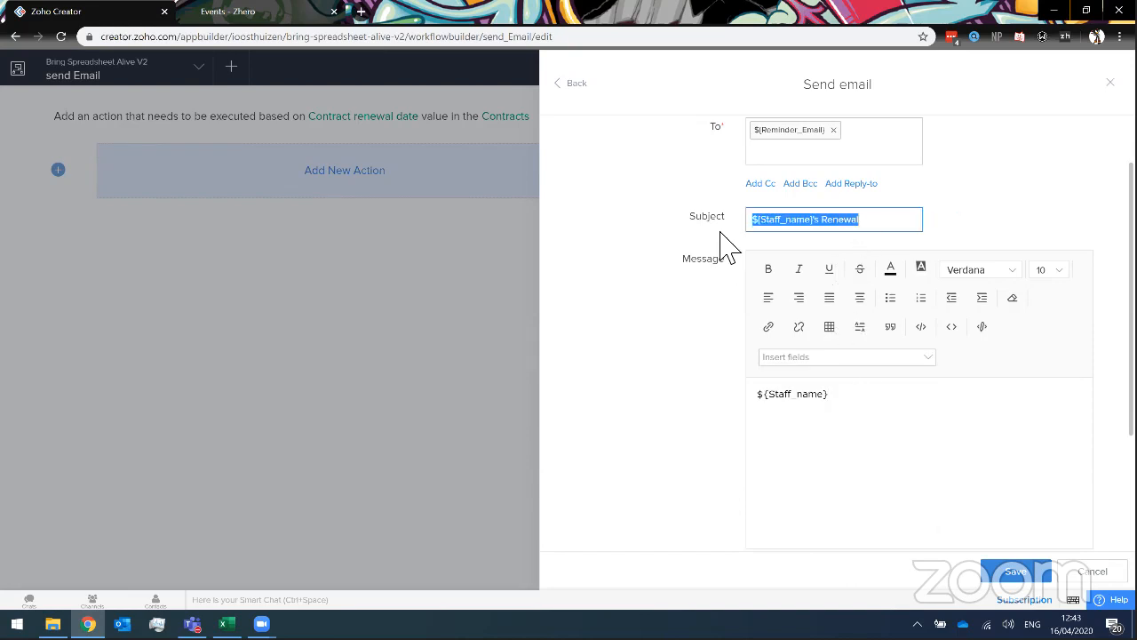
key(ctrl+c)
drag(877, 414, 691, 414)
key(ctrl+v)
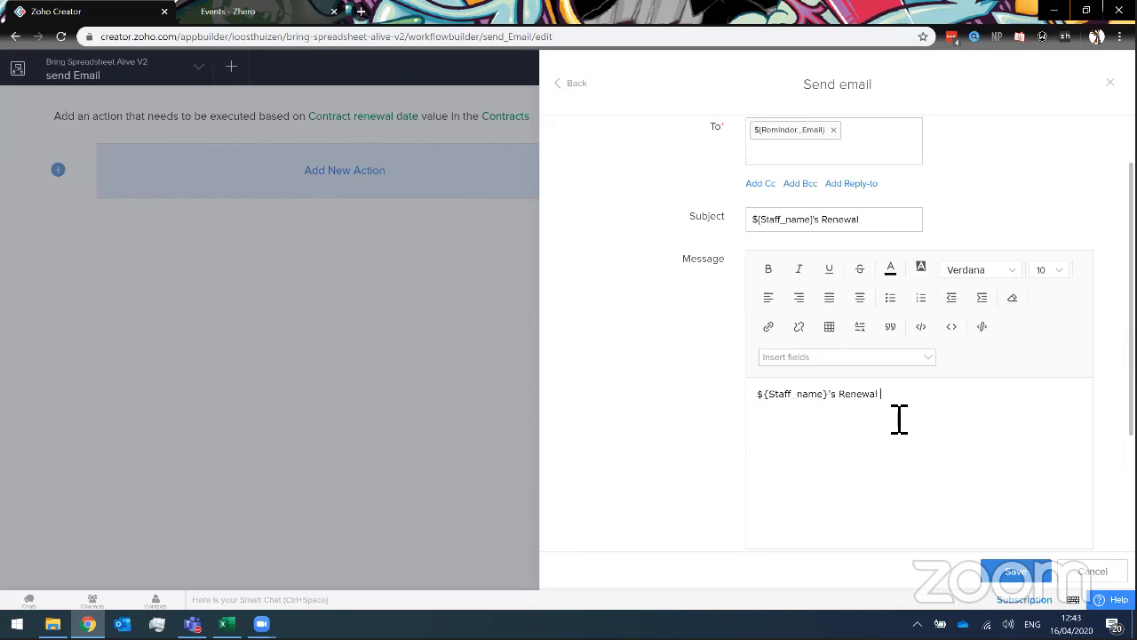
text(has arrived)
scroll(660, 399, down, 2)
click(1022, 571)
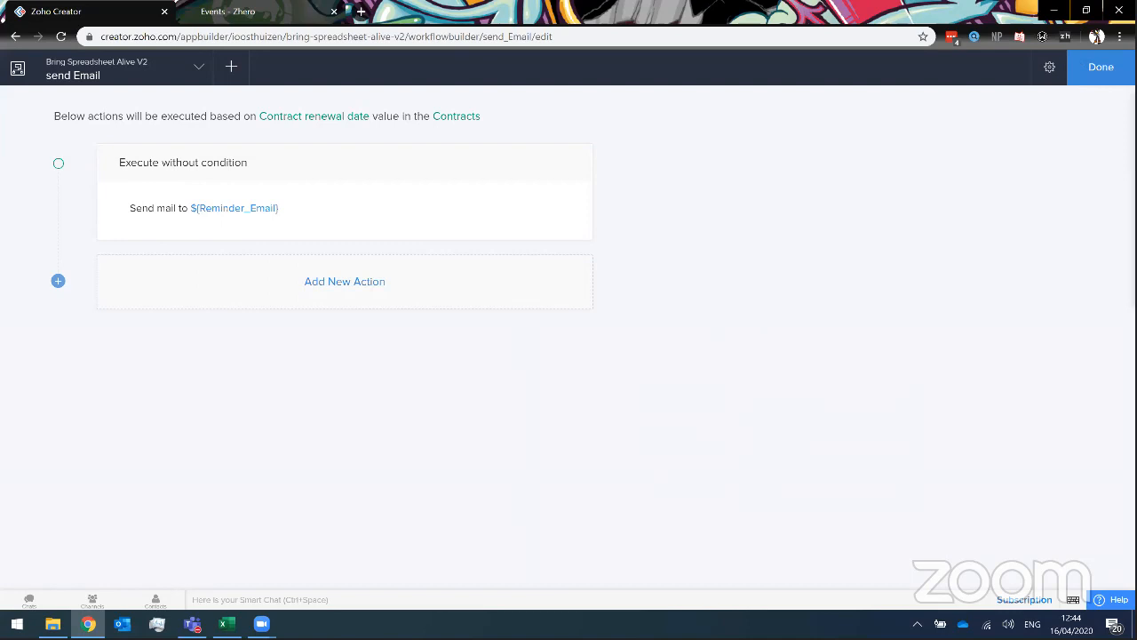
Open the All Contracts report in the live application.
click(1101, 67)
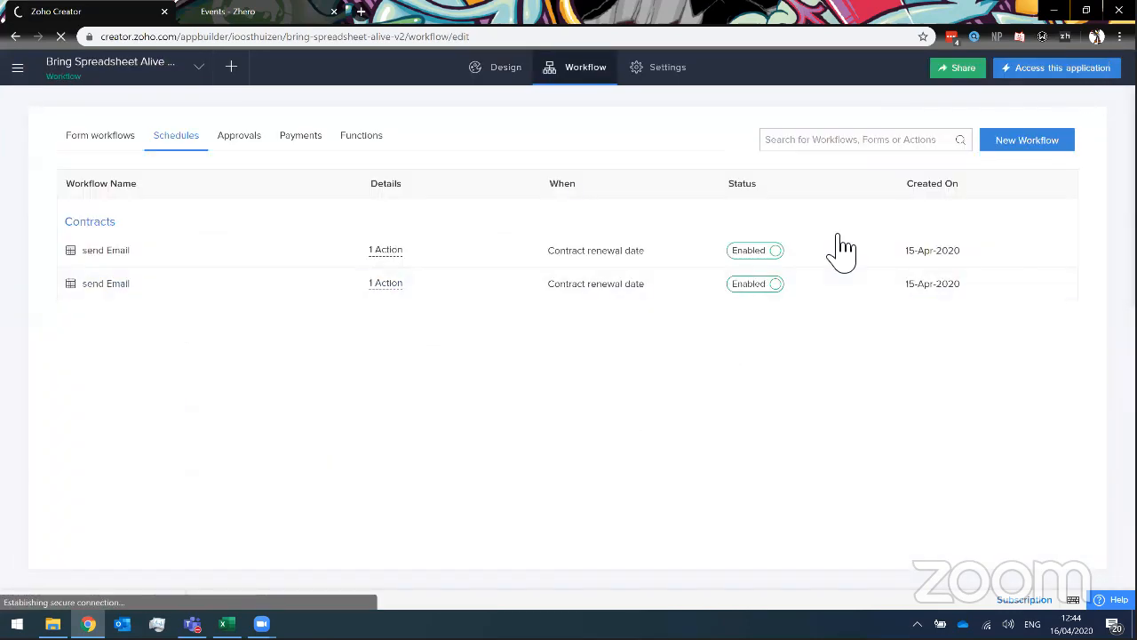
click(1062, 68)
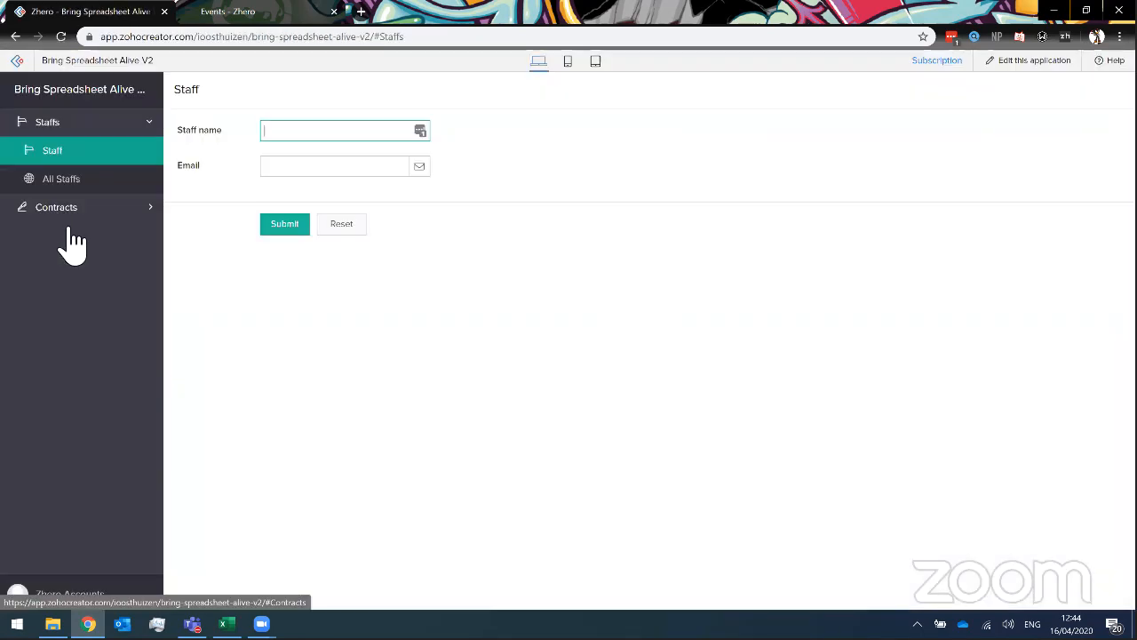
click(63, 211)
click(70, 206)
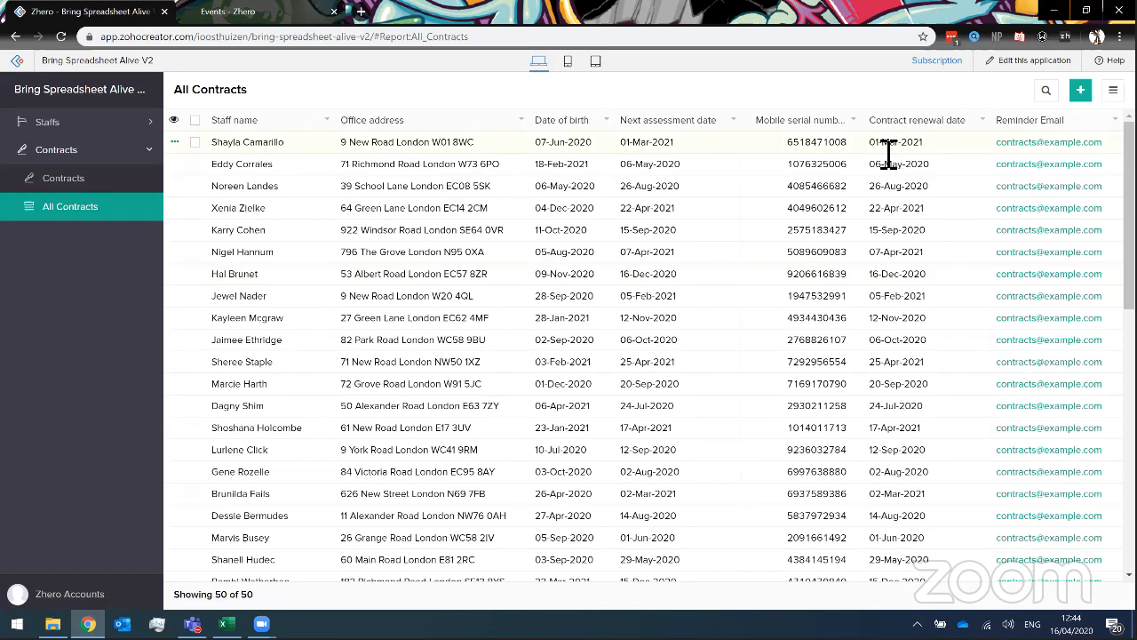
Enter the staff member's full name in the new contract.
drag(884, 146, 925, 146)
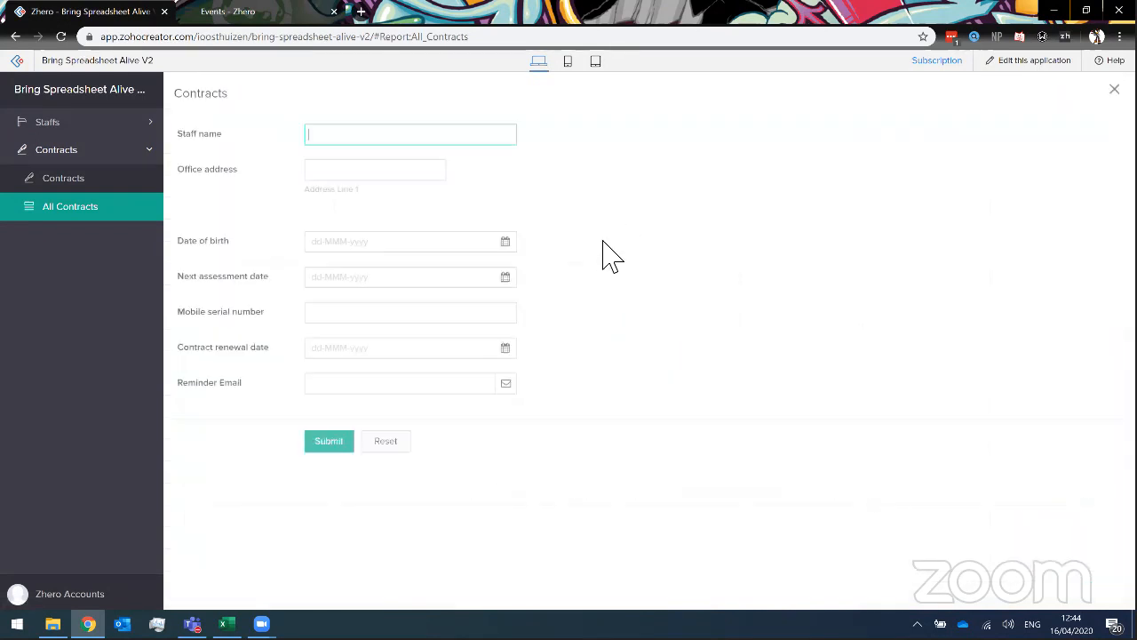
text(Ws)
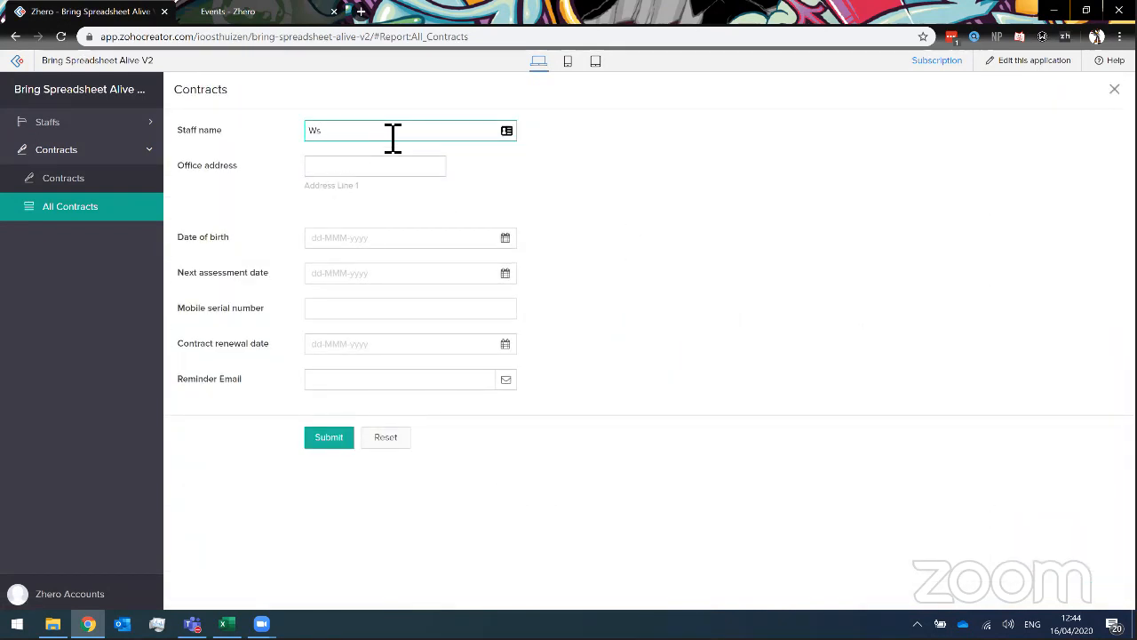
key(BackSpace)
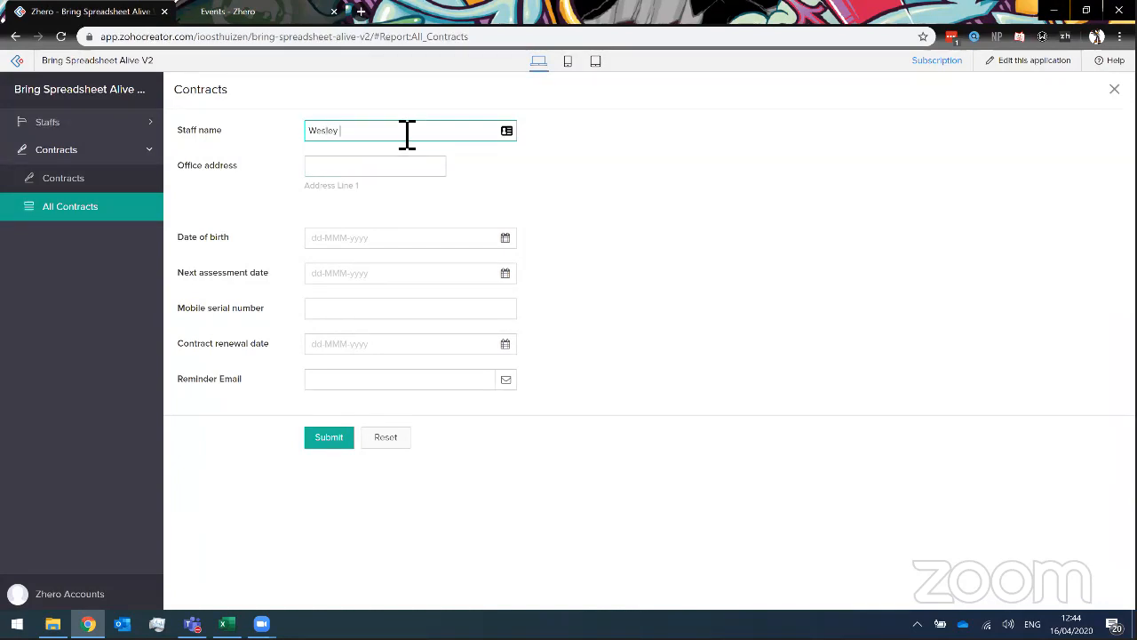
Set the contract renewal date to 17 April 2020 and enter the reminder email address.
click(359, 255)
click(691, 241)
click(369, 388)
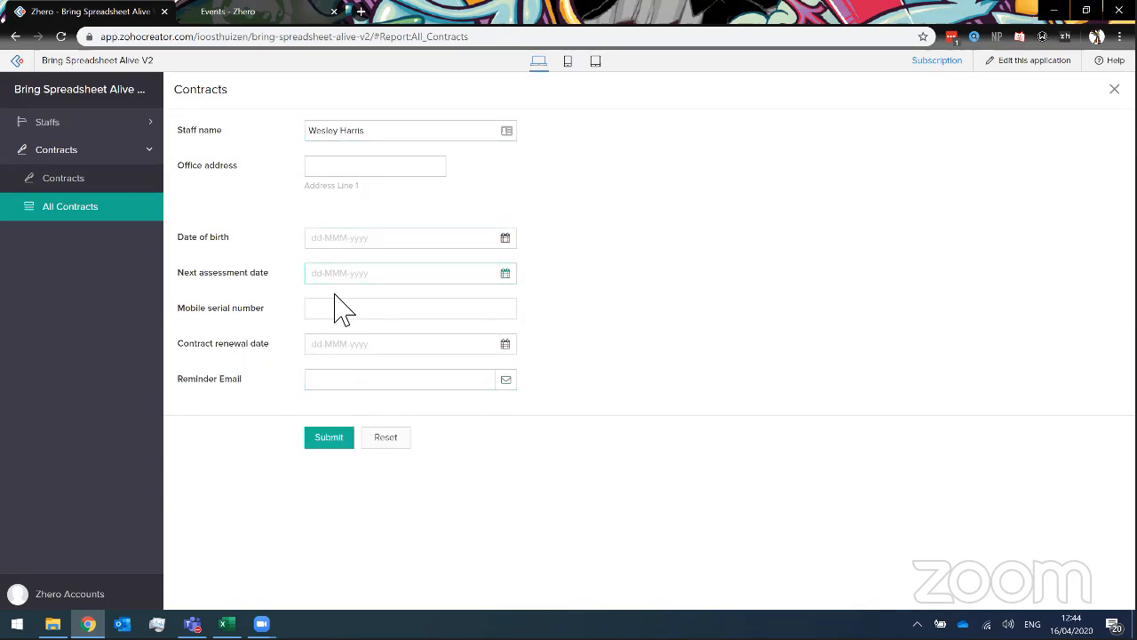
click(335, 347)
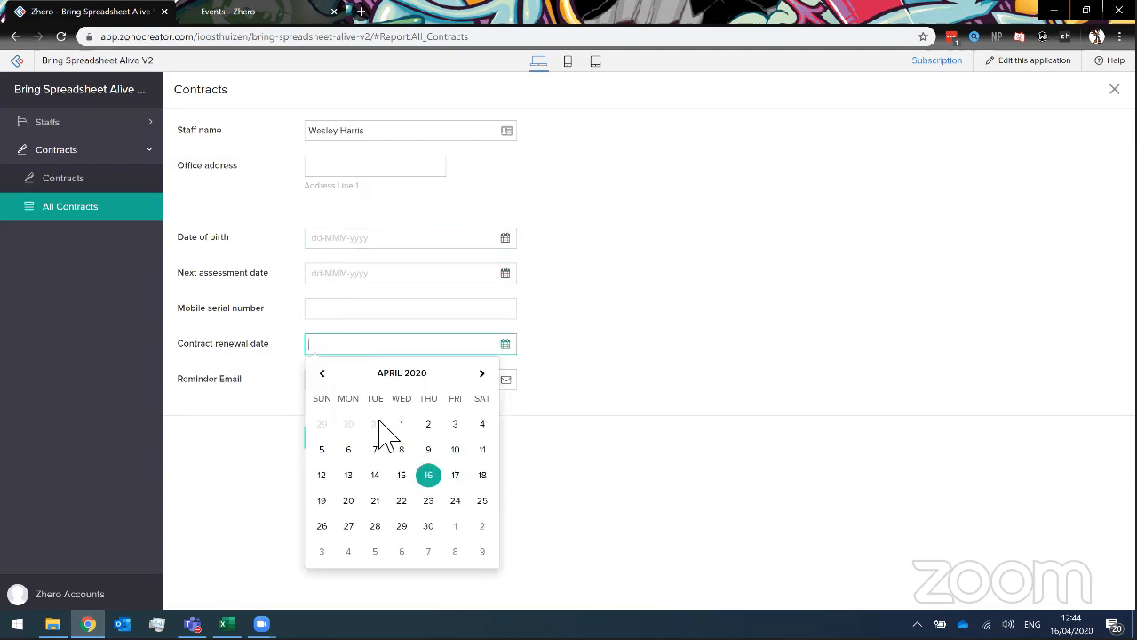
click(455, 474)
click(356, 384)
click(482, 382)
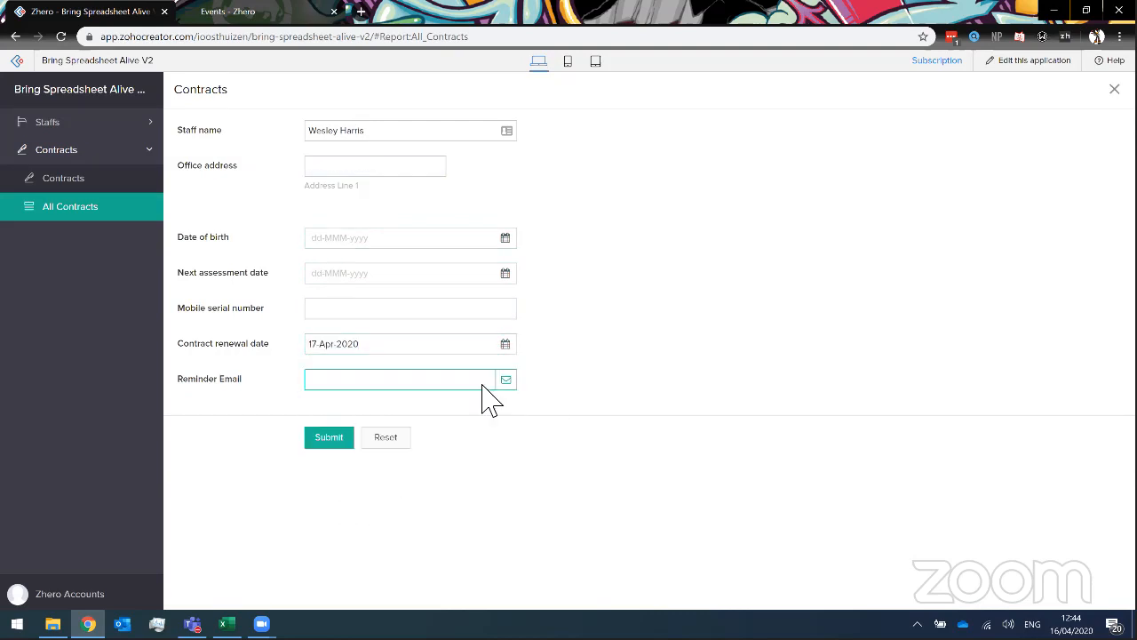
click(321, 389)
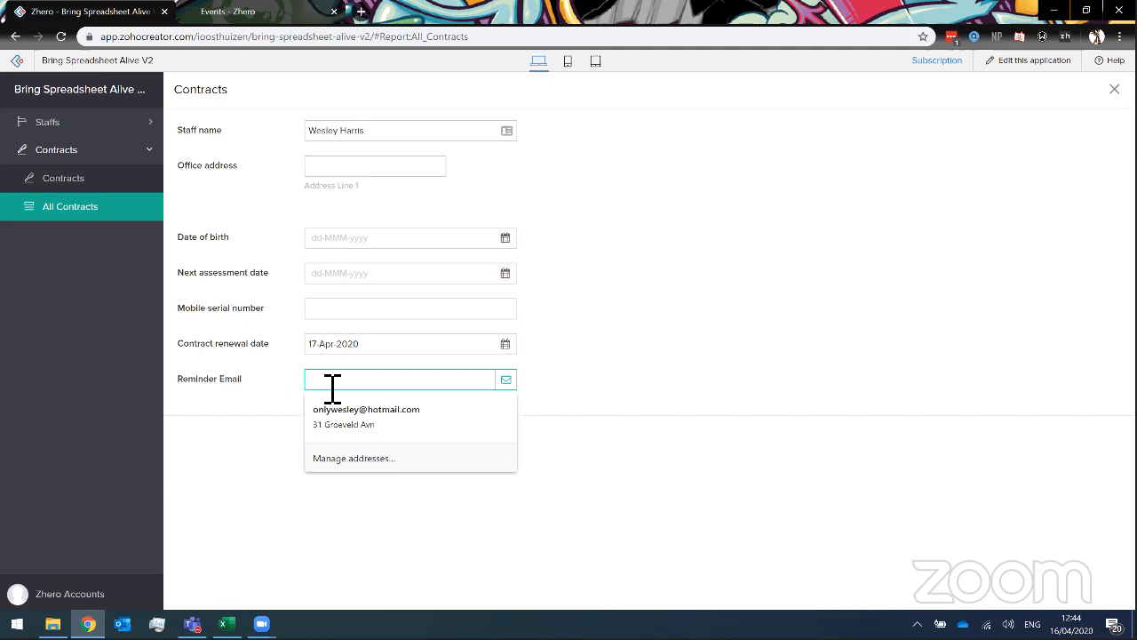
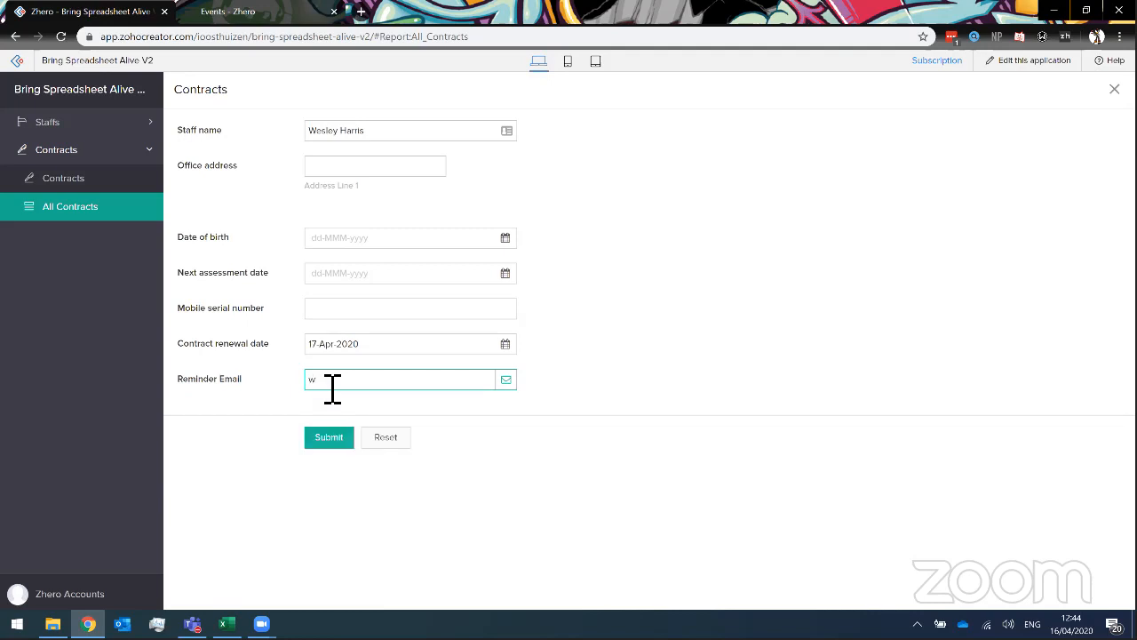
Submit the new contract and scroll the All Contracts report to find it among 51 records.
click(355, 407)
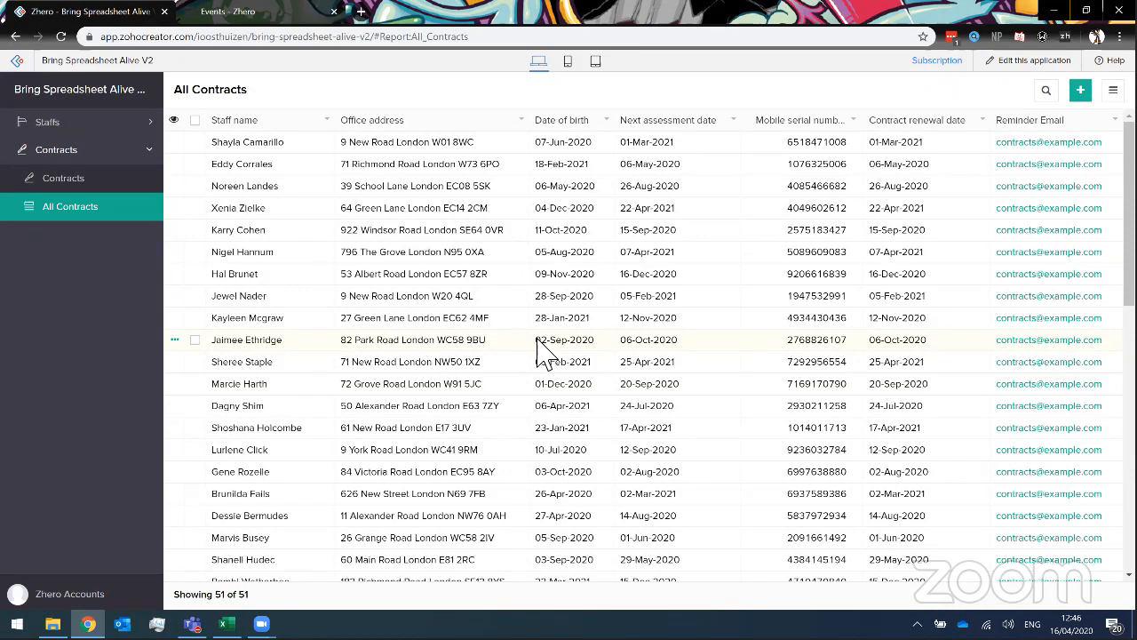
scroll(545, 363, down, 1)
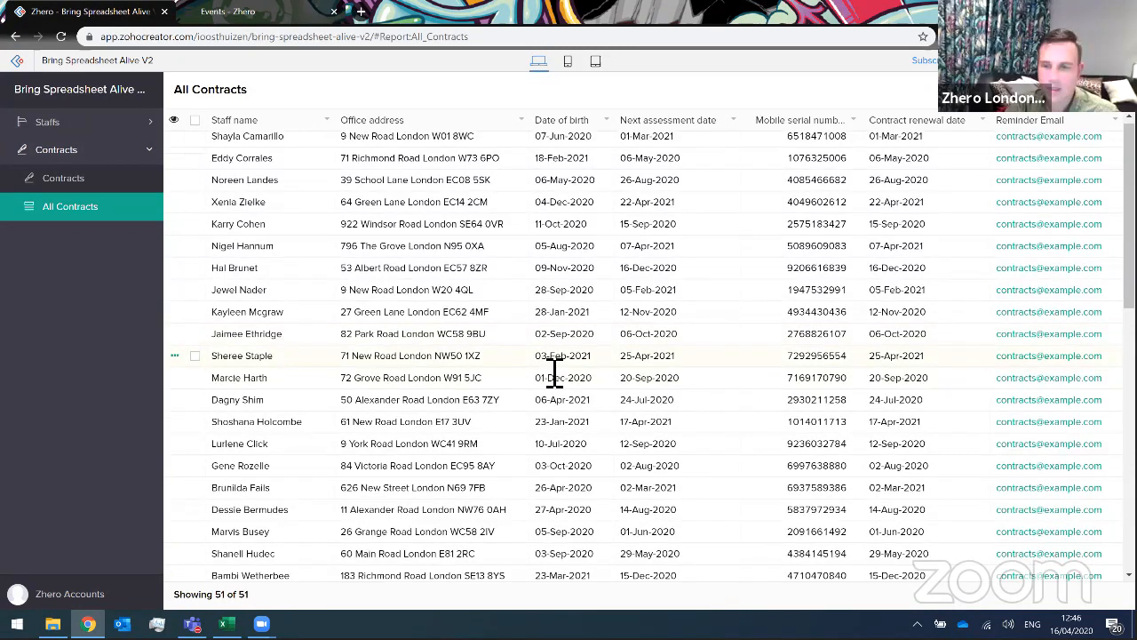
scroll(551, 373, down, 5)
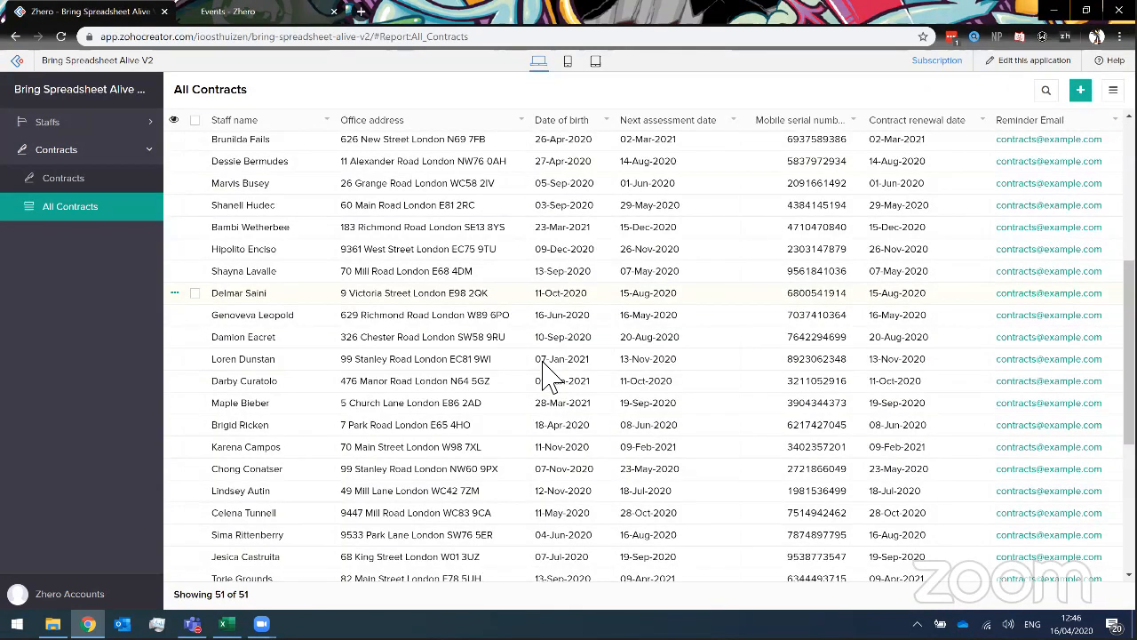
scroll(546, 374, down, 2)
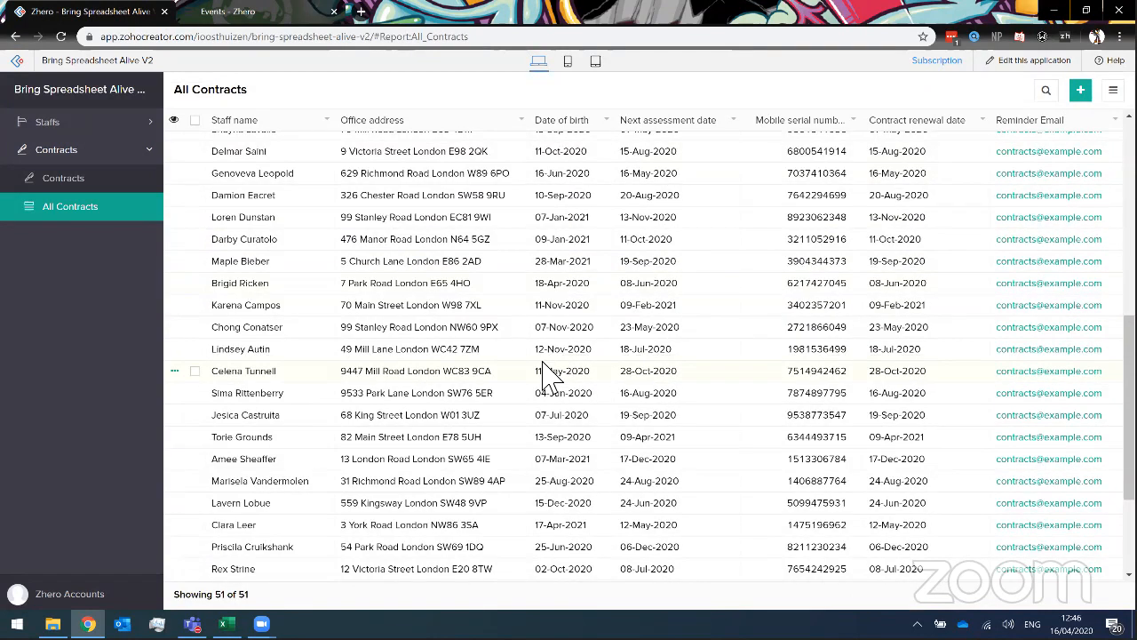